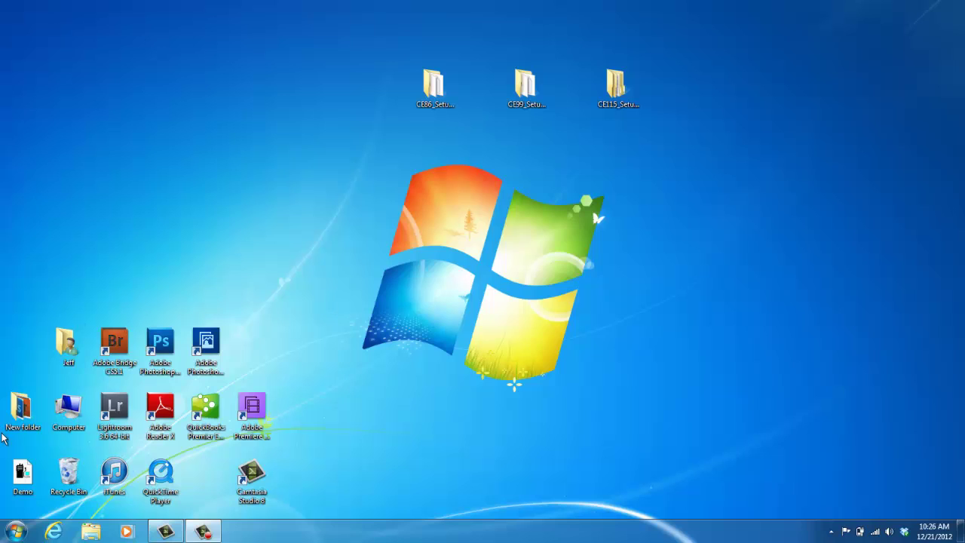
# Launch VX-350 Series from the Vertex Standard folder under All Programs.
pyautogui.click(17, 531)
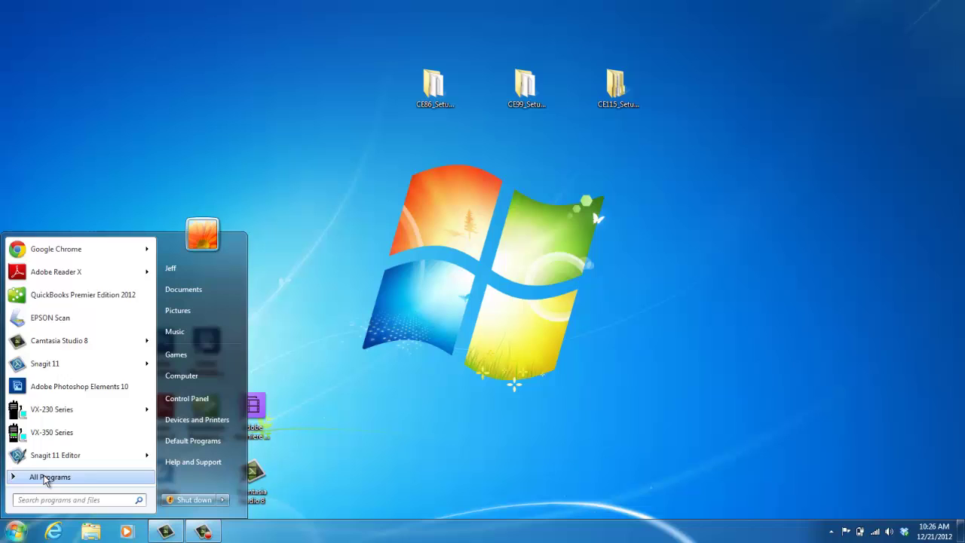
pyautogui.click(46, 476)
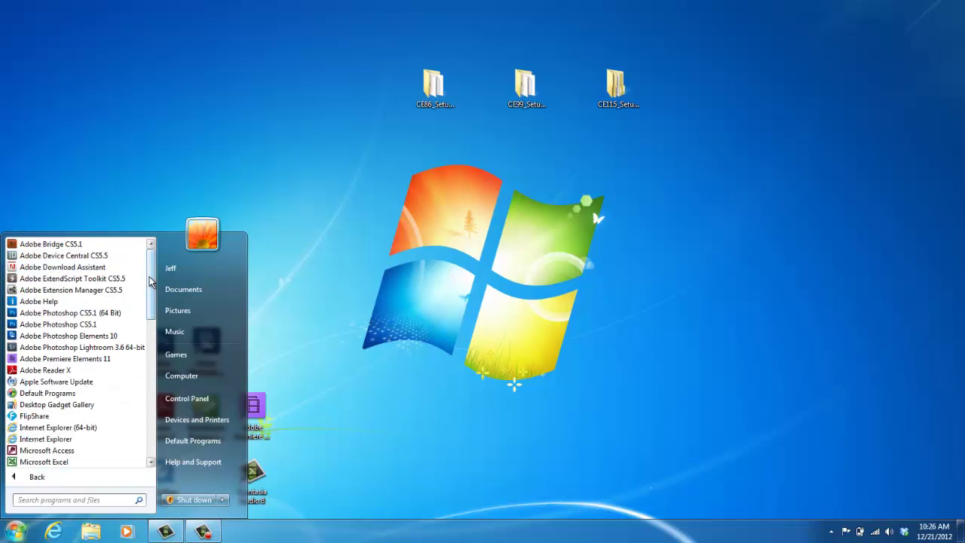
pyautogui.moveTo(151, 284); pyautogui.dragTo(143, 430)
pyautogui.click(60, 452)
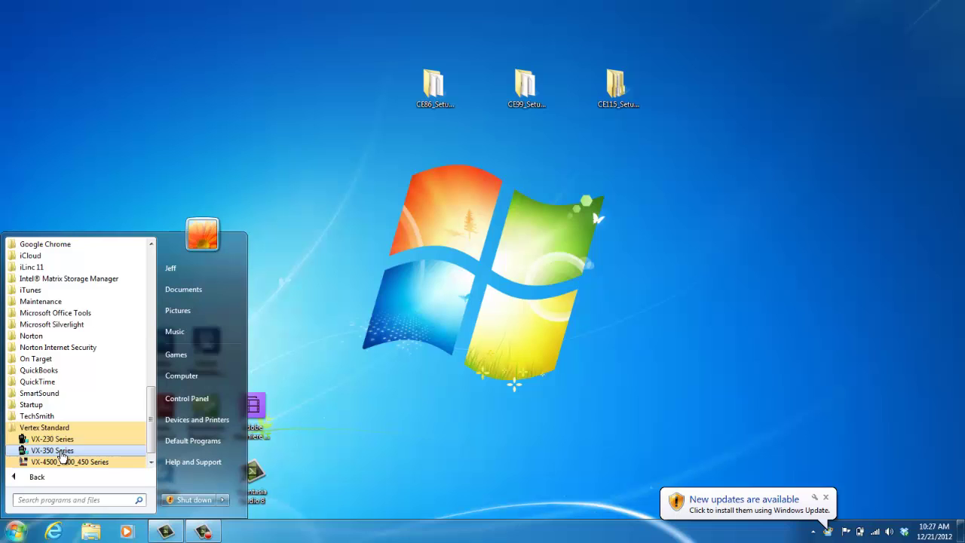
pyautogui.click(53, 451)
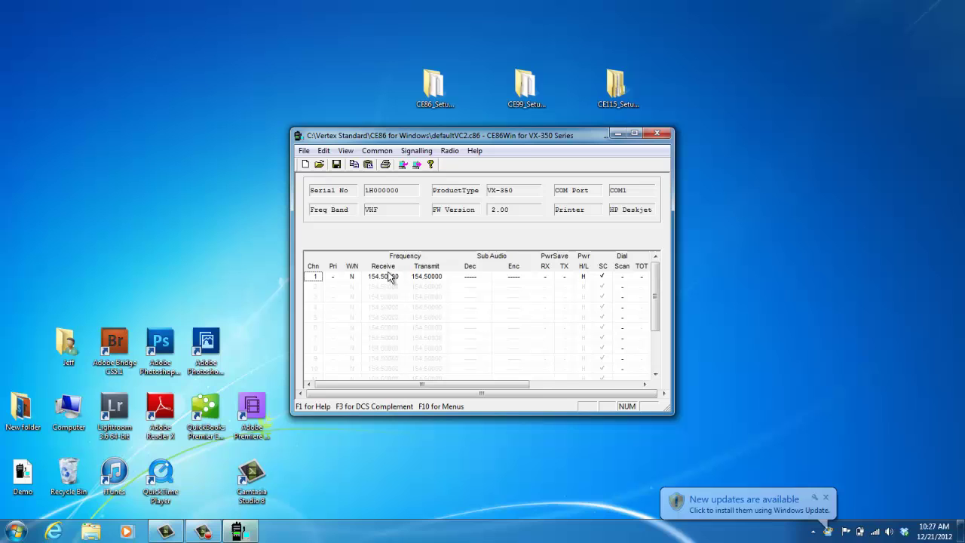
# Maximize CE86Win and configure the connection as COM3 (FIF-12) at 38400 baud.
pyautogui.click(637, 134)
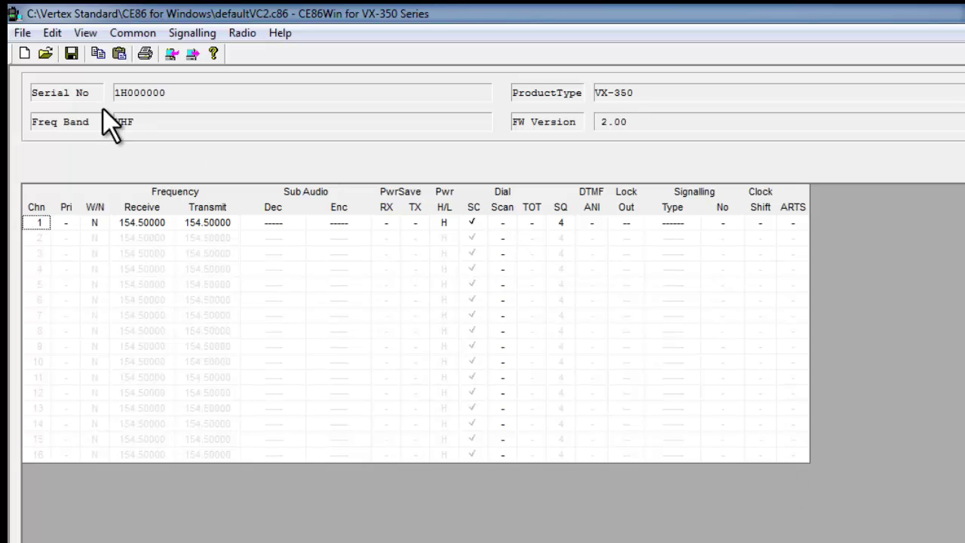
pyautogui.click(17, 34)
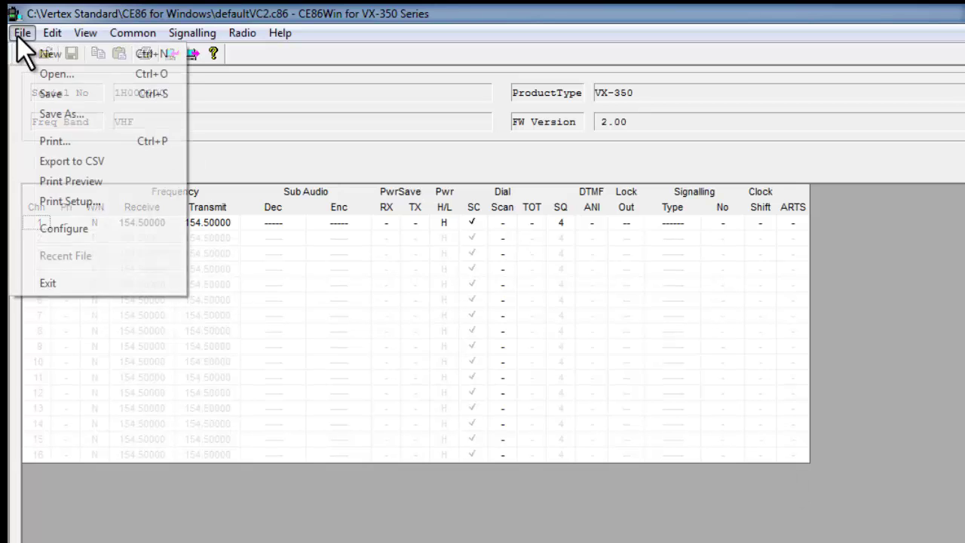
pyautogui.click(58, 228)
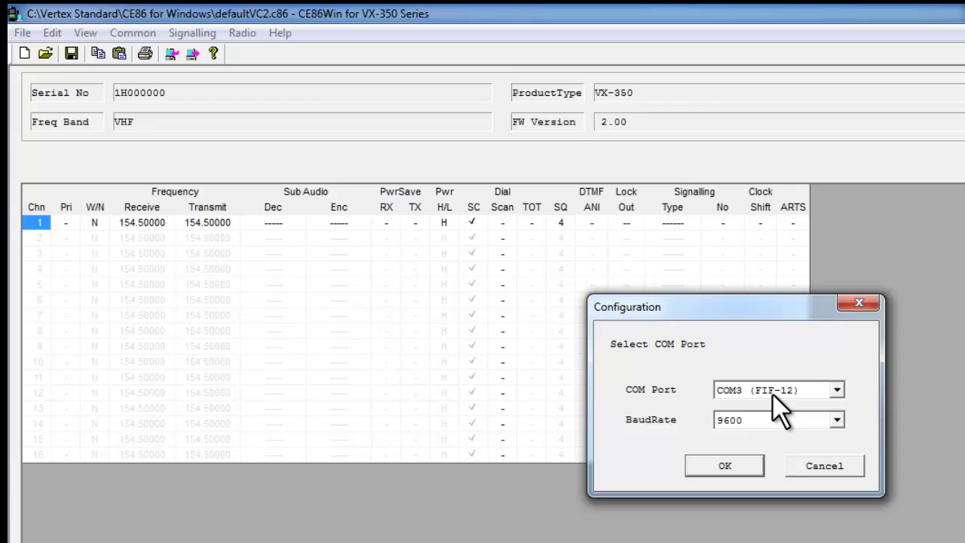
pyautogui.click(839, 392)
pyautogui.click(840, 391)
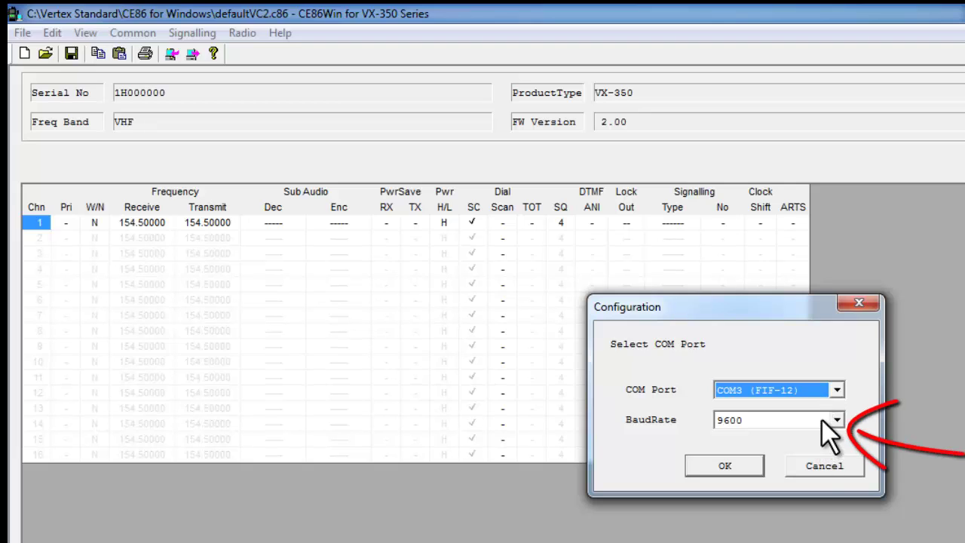
pyautogui.click(822, 420)
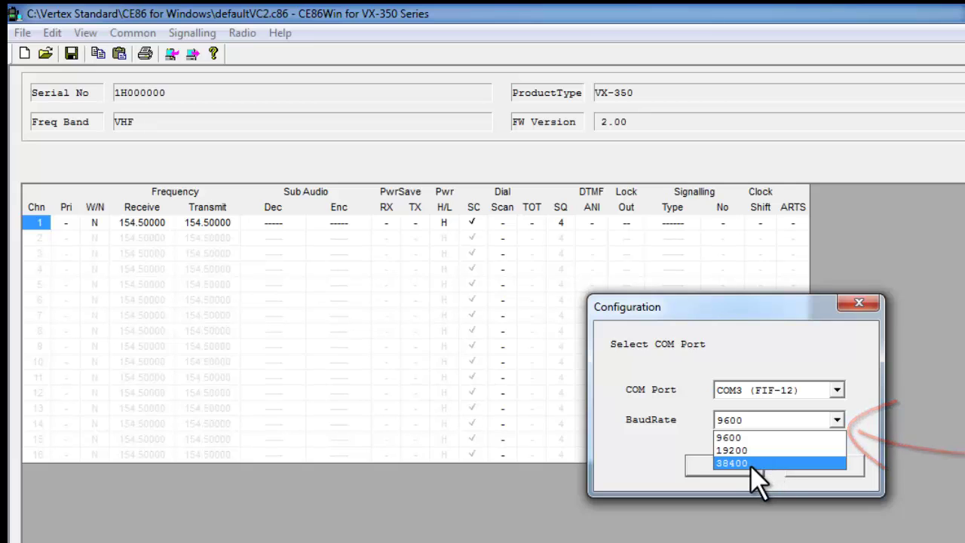
pyautogui.click(749, 463)
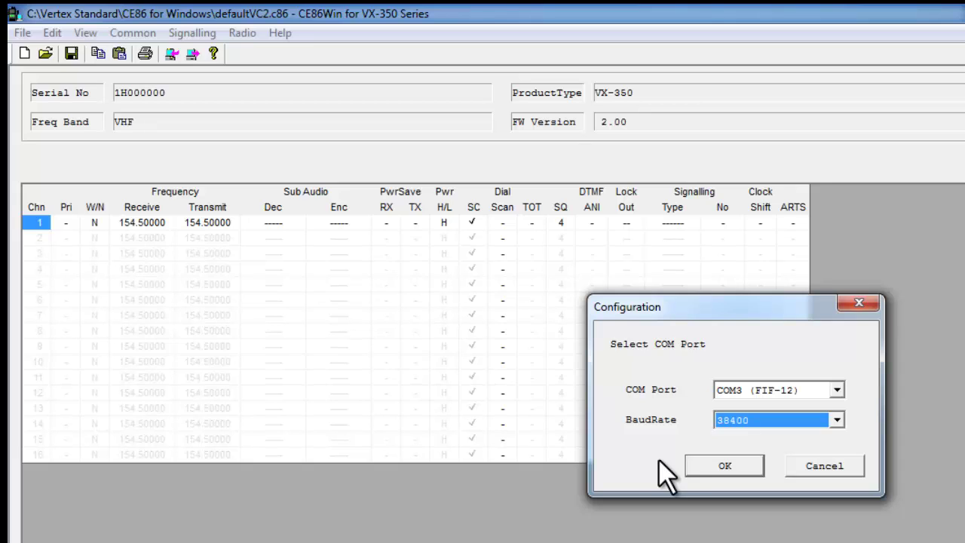
pyautogui.click(725, 466)
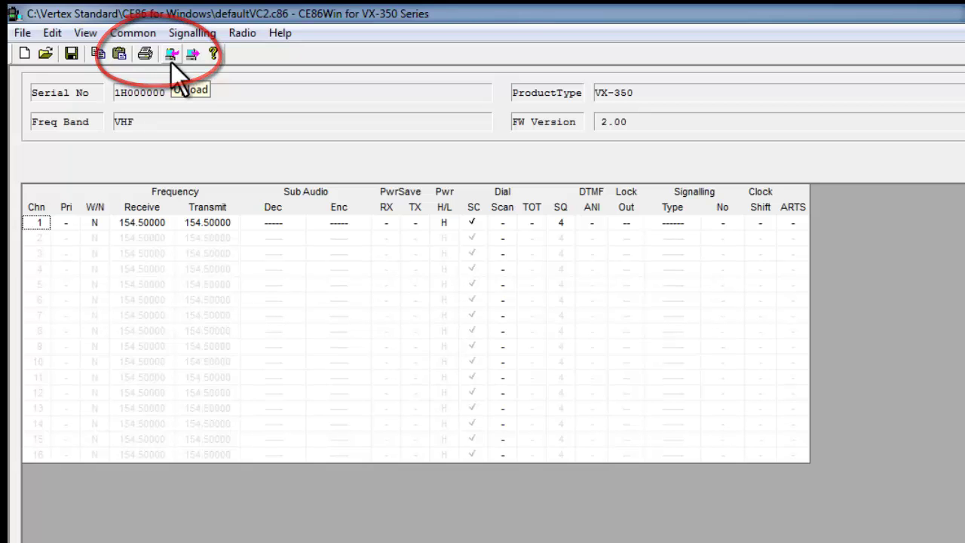
# Upload the radio's data with Radio > Upload and dismiss the Upload Complete message.
pyautogui.click(241, 33)
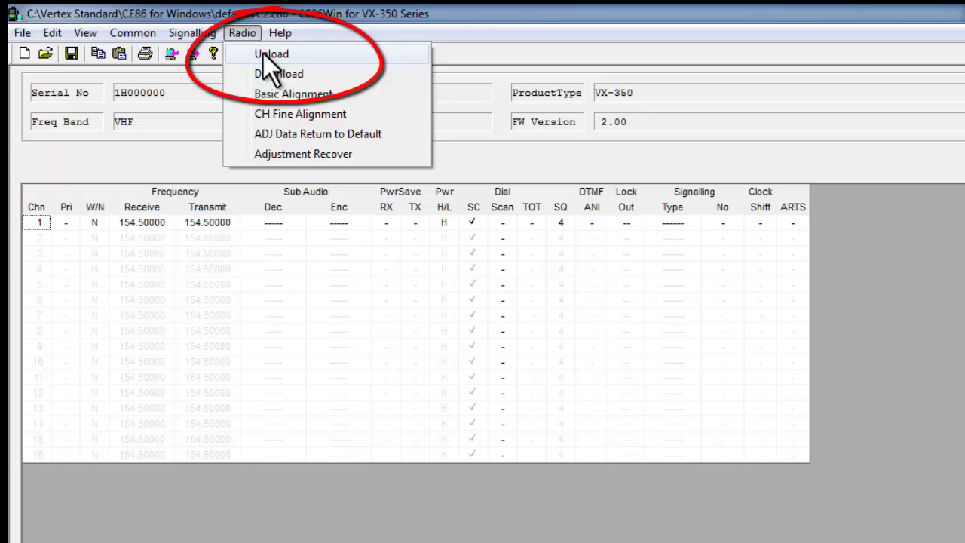
pyautogui.click(262, 53)
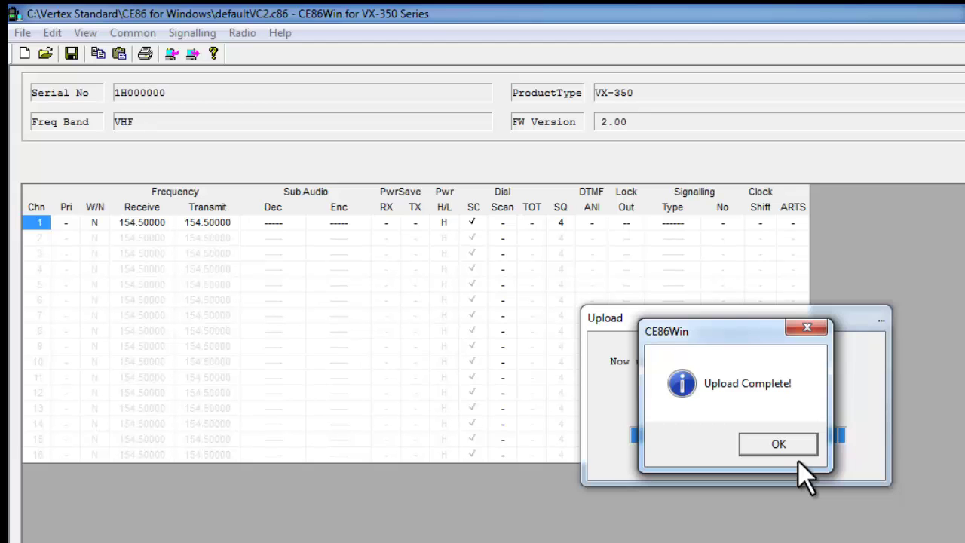
pyautogui.click(778, 444)
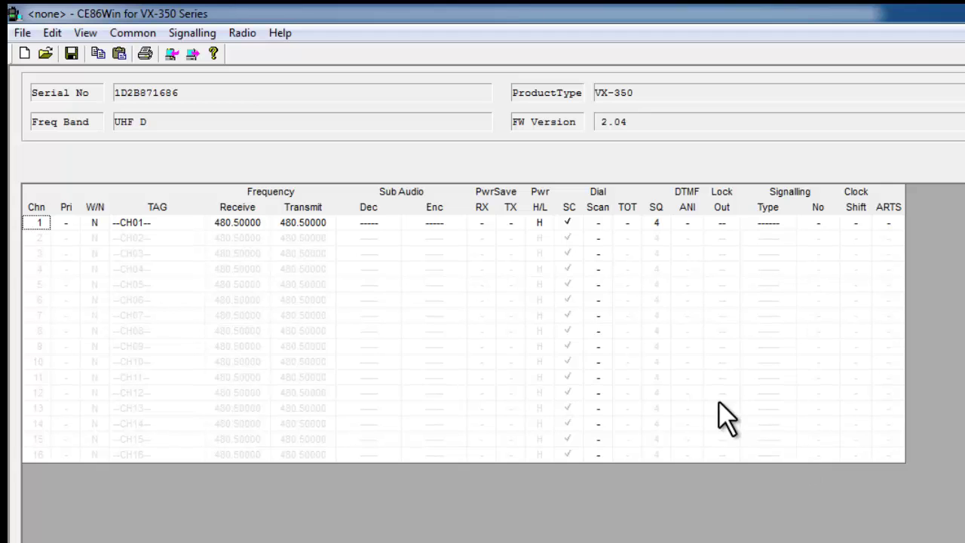
# Change channel 1's tag from --CH01-- to TWRC.
pyautogui.click(169, 224)
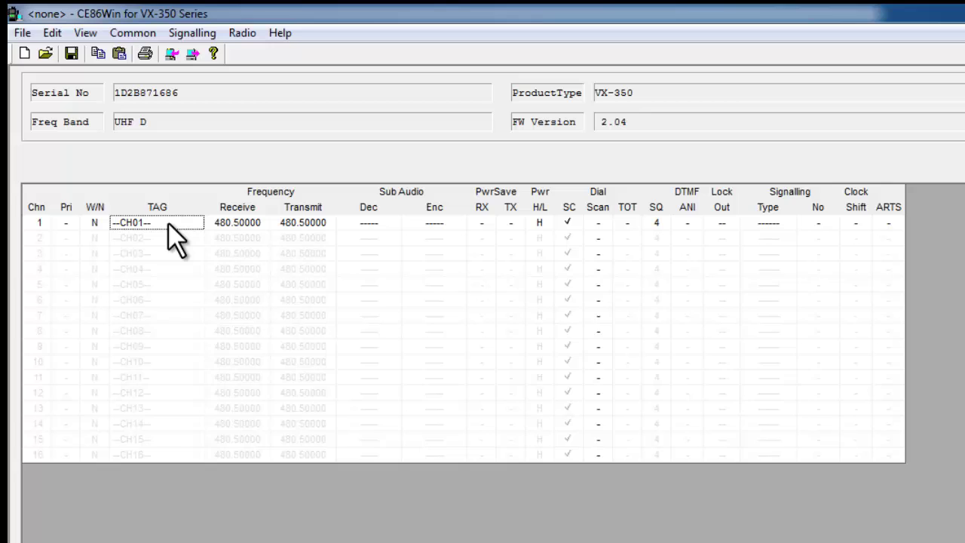
pyautogui.write('TWRC')
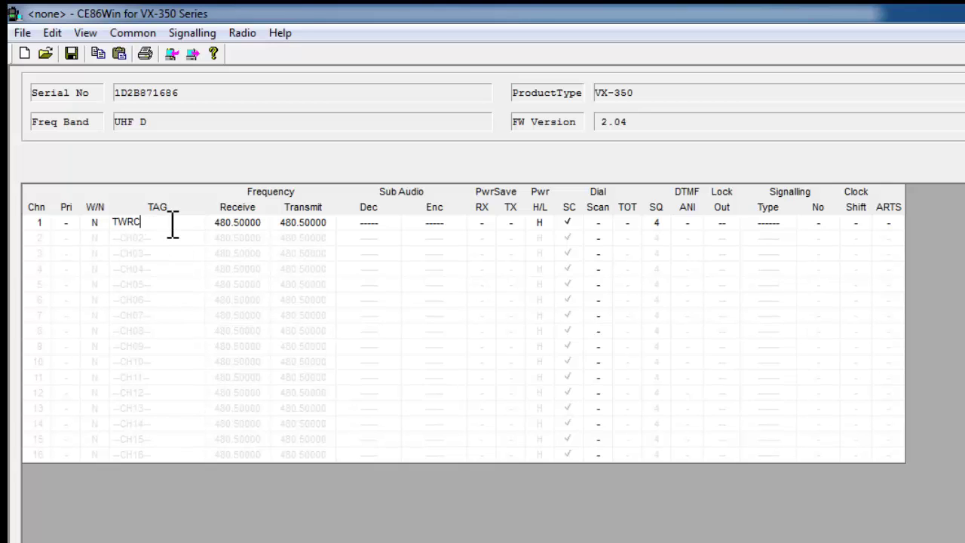
pyautogui.press('Return')
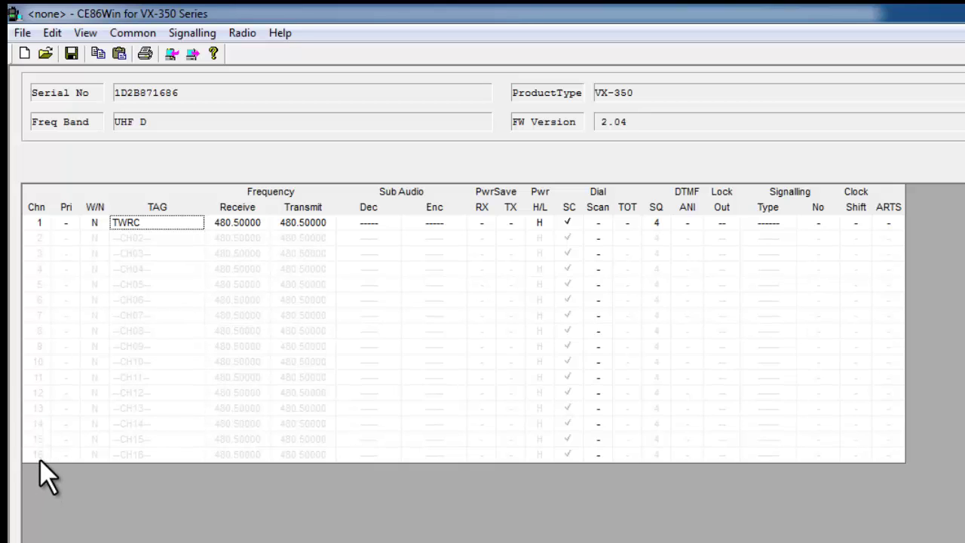
# Enable channels 2, 3 and 4 by double-clicking their Chn cells.
pyautogui.click(44, 238)
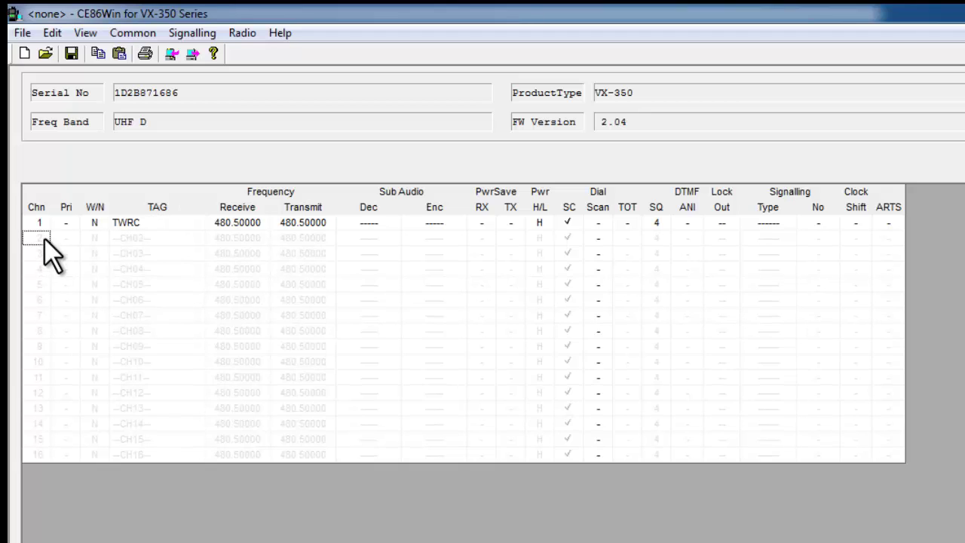
pyautogui.doubleClick(45, 238)
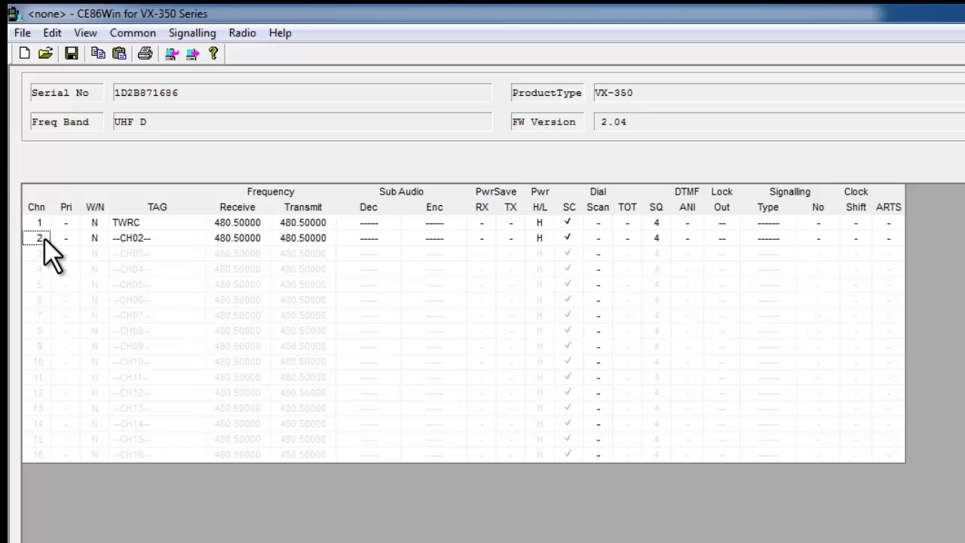
pyautogui.doubleClick(45, 239)
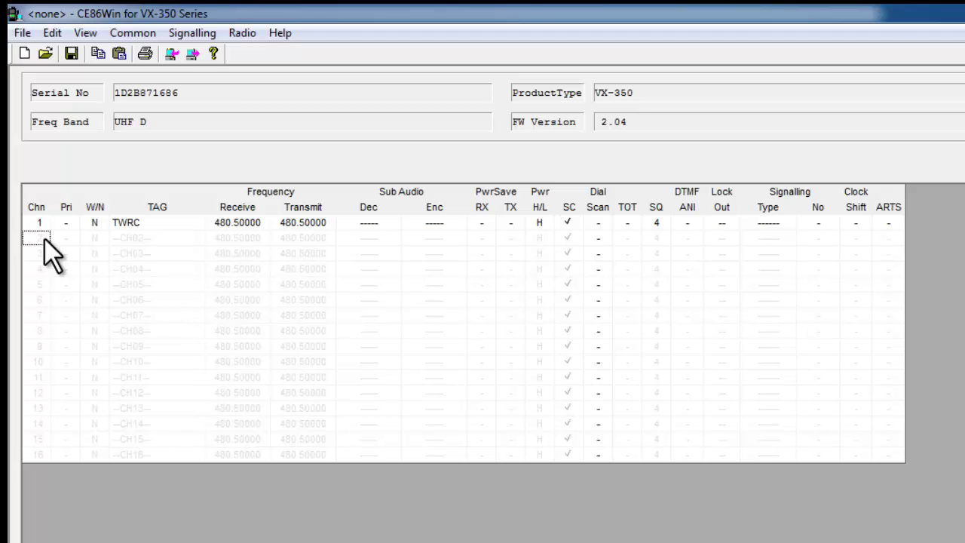
pyautogui.doubleClick(45, 238)
pyautogui.doubleClick(45, 238)
pyautogui.doubleClick(45, 238)
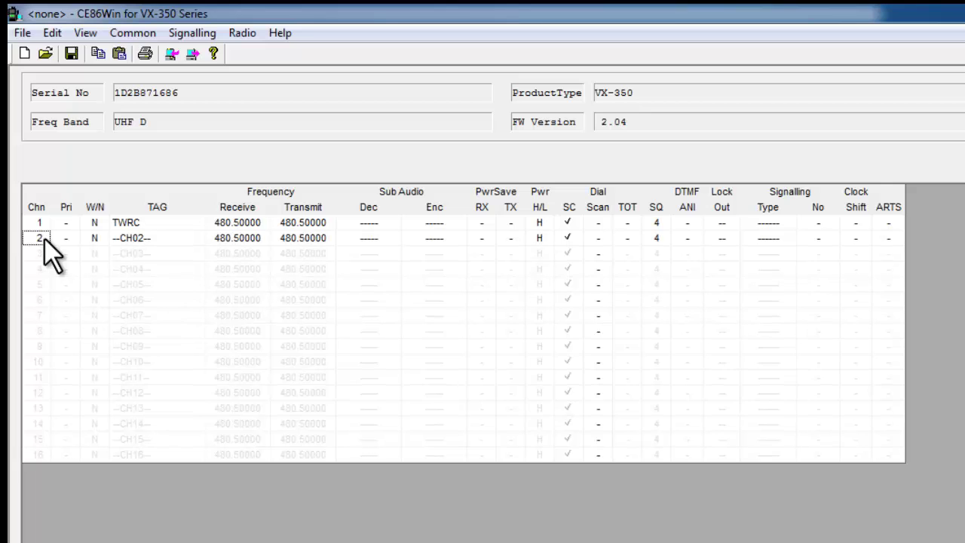
pyautogui.doubleClick(40, 254)
pyautogui.doubleClick(41, 268)
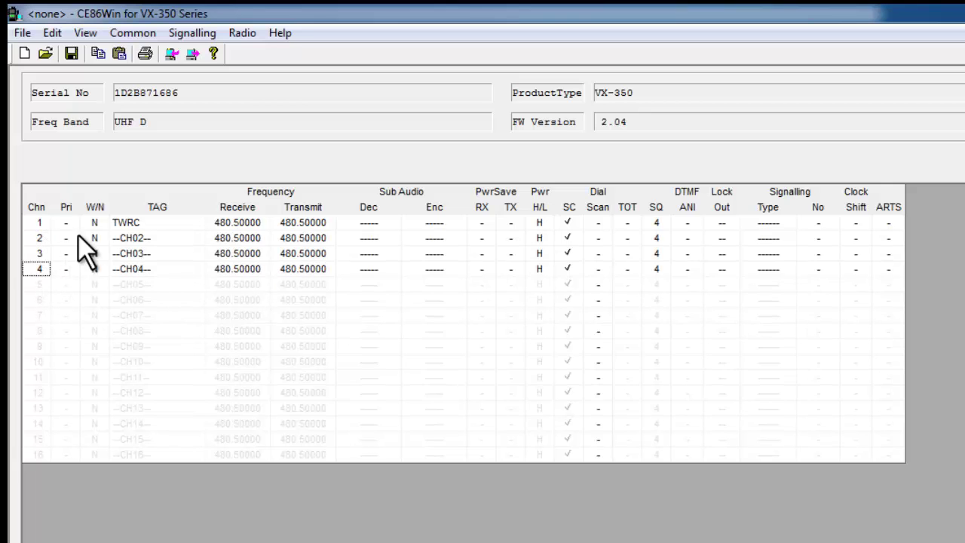
pyautogui.click(231, 224)
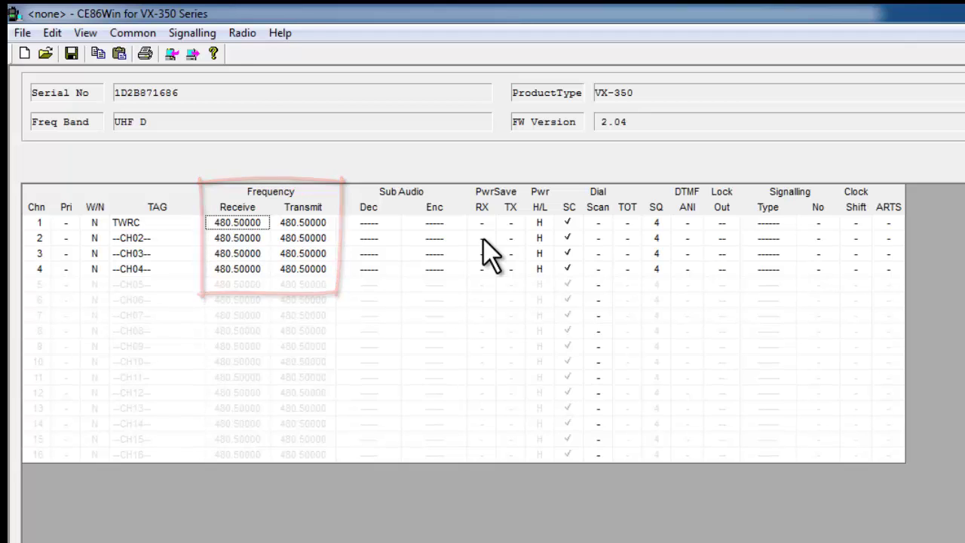
# Enter 454.5 for channel 1 and 454.9 for channel 2 in the Receive column.
pyautogui.write('4')
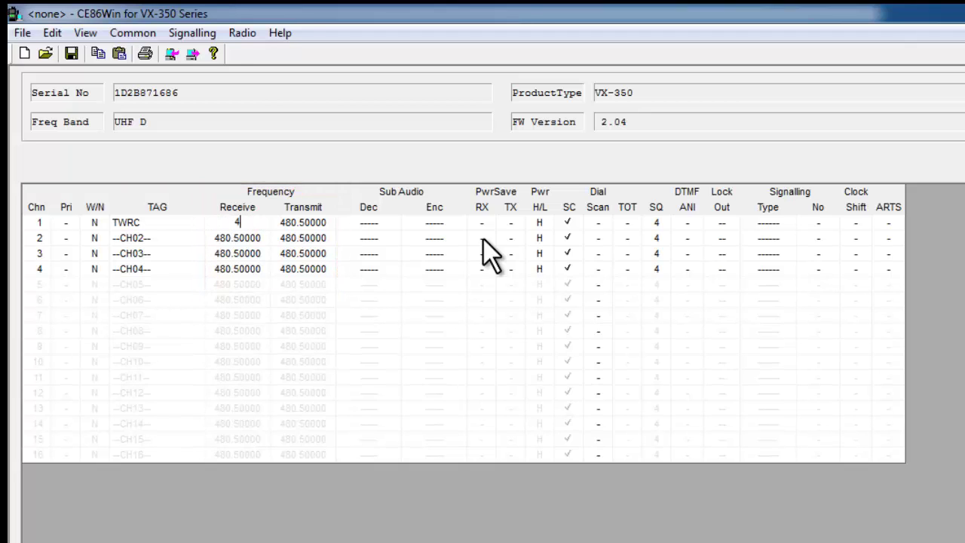
pyautogui.write('5454')
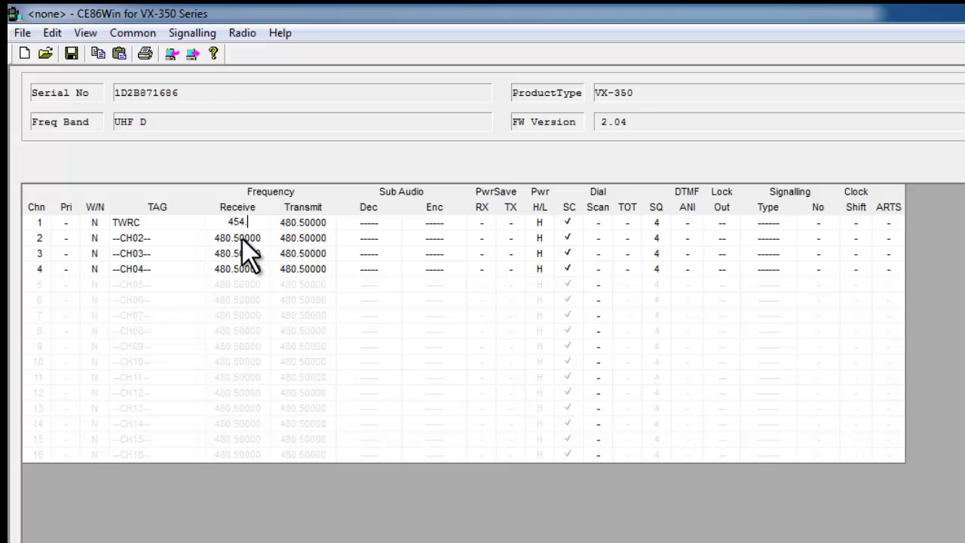
pyautogui.write('.5')
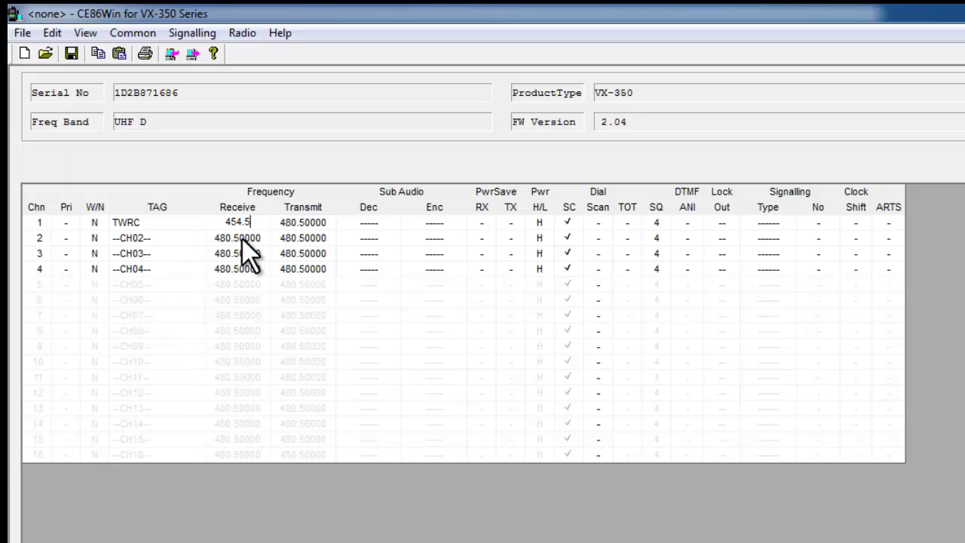
pyautogui.press('Return')
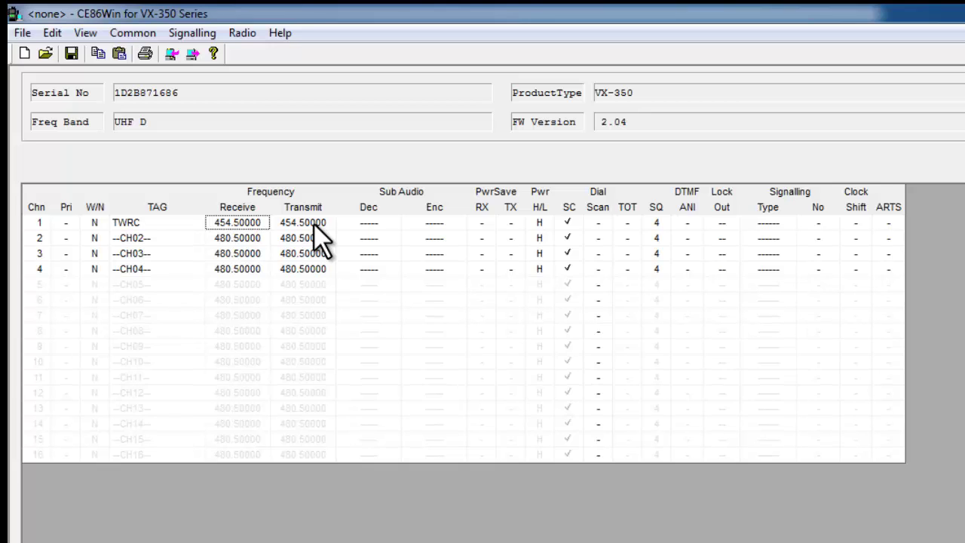
pyautogui.click(259, 238)
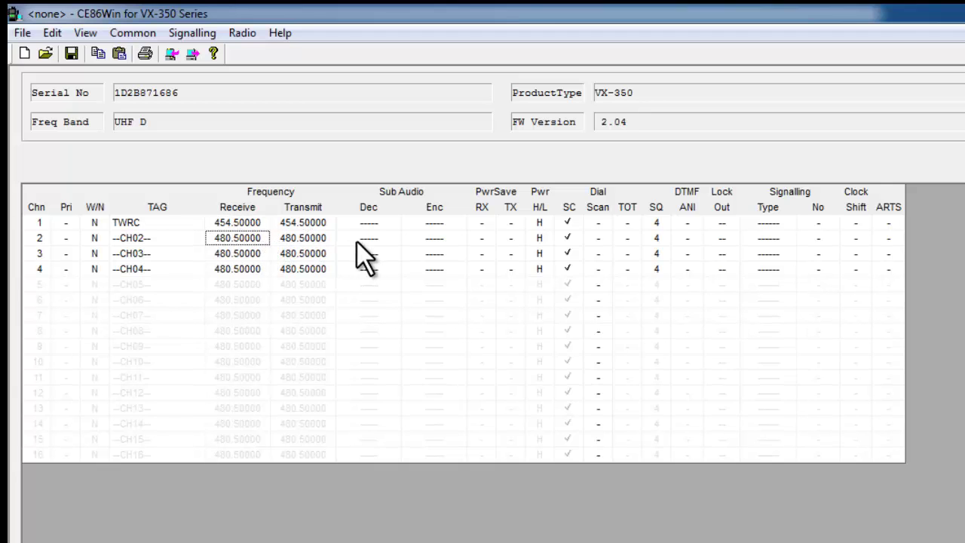
pyautogui.write('454')
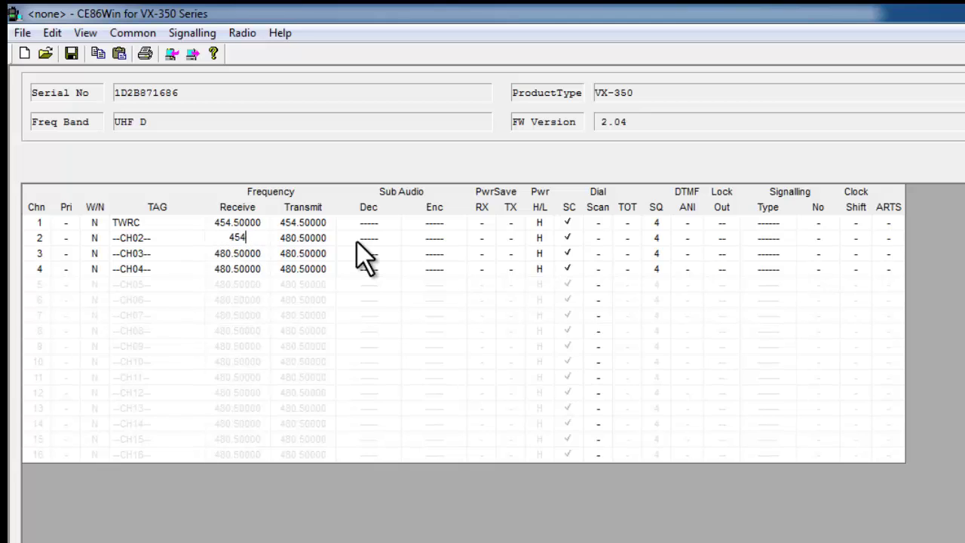
pyautogui.write('.9')
pyautogui.press('Return')
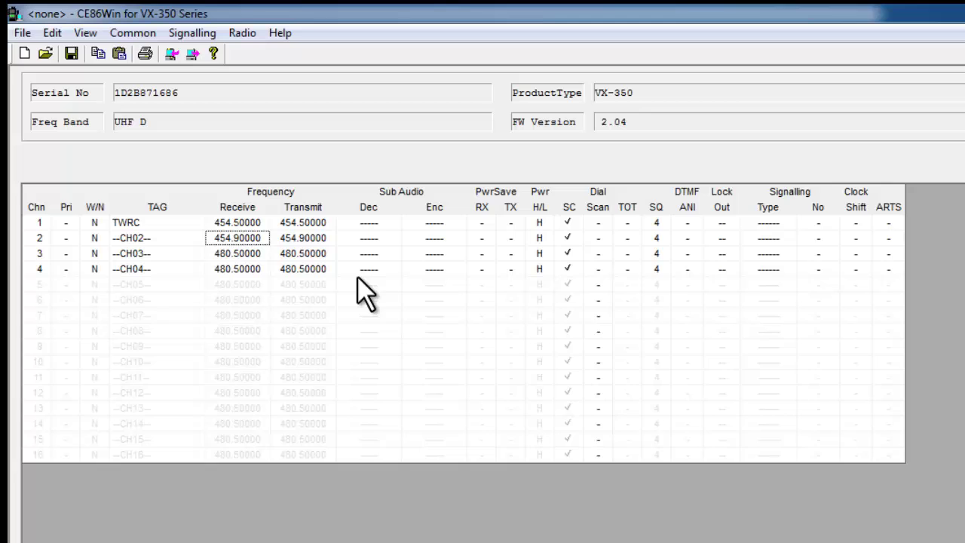
pyautogui.press('Down')
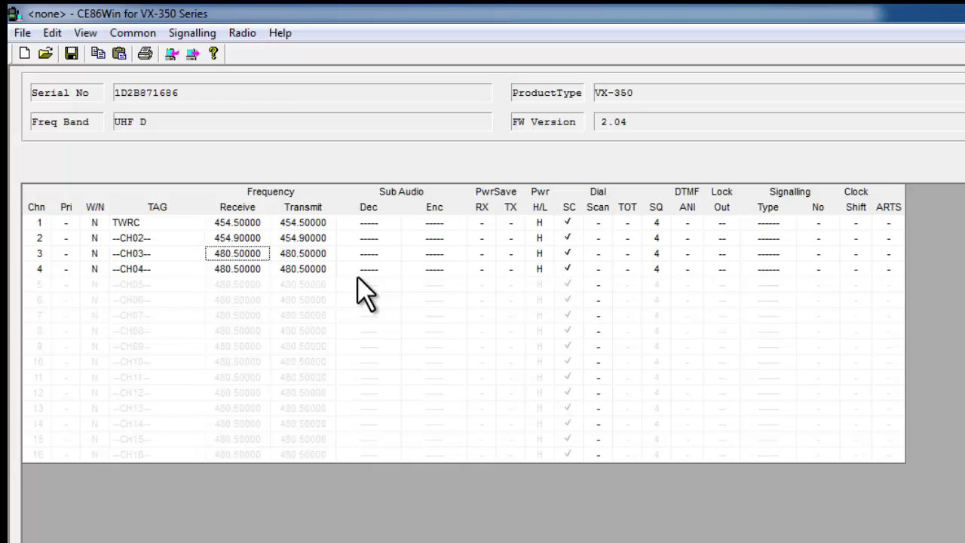
pyautogui.press('Up')
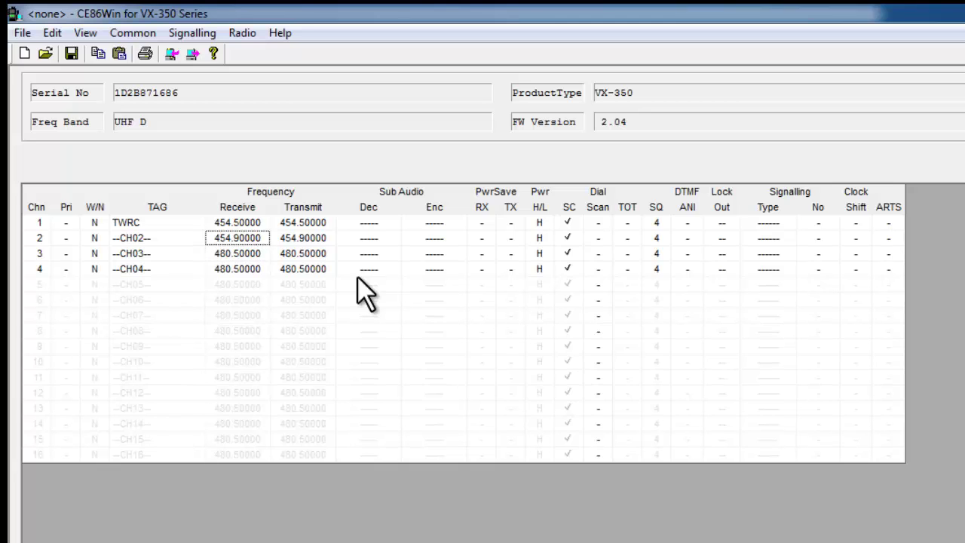
pyautogui.press('Down')
pyautogui.press('Right')
pyautogui.press('Up')
pyautogui.press('Down')
pyautogui.press('Left')
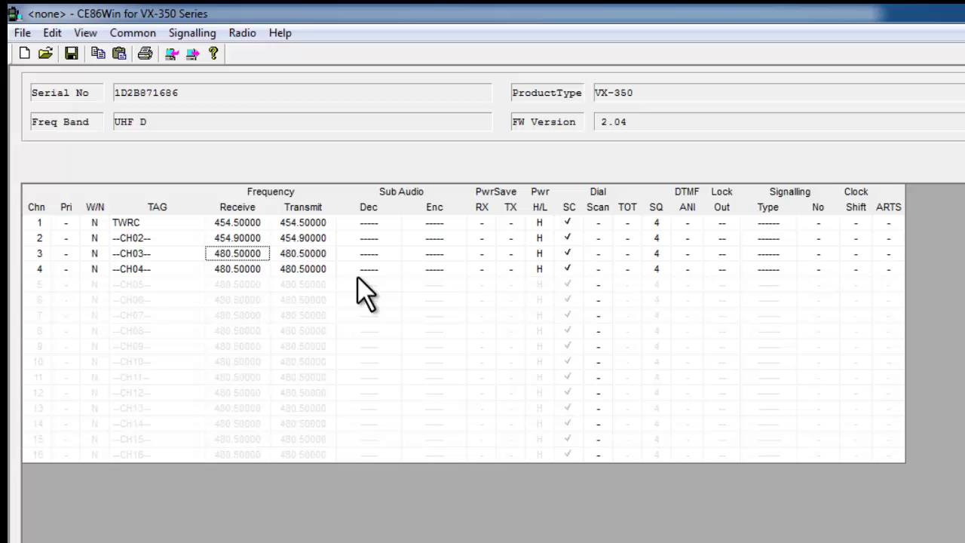
# Set channel 3's receive frequency to 467 and channel 4's to 450, replacing earlier trial entries.
pyautogui.write('512')
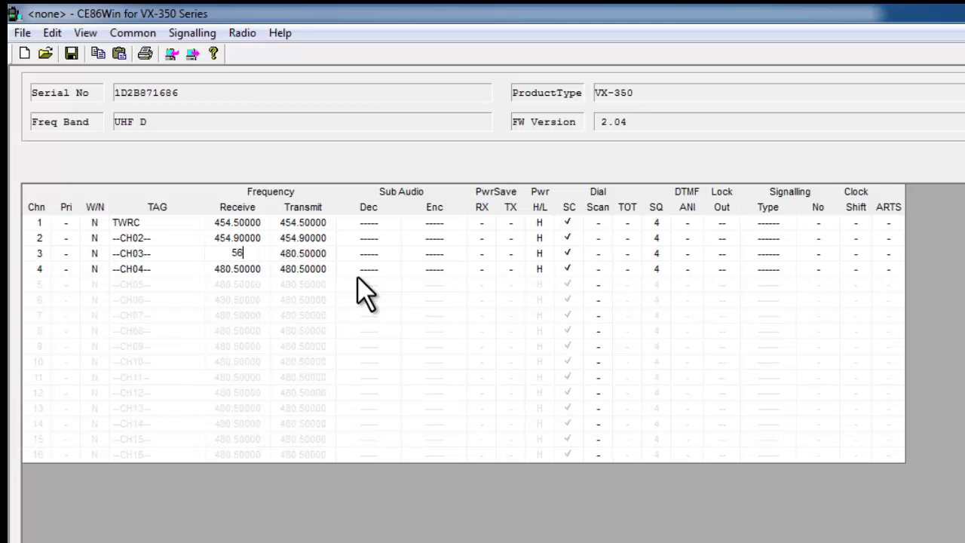
pyautogui.press('Return')
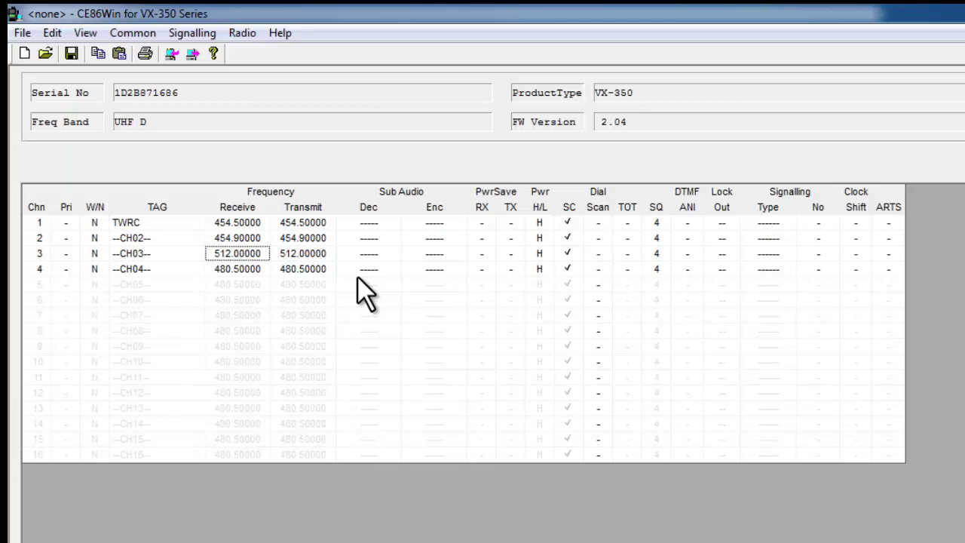
pyautogui.doubleClick(254, 258)
pyautogui.write('450')
pyautogui.press('Return')
pyautogui.write('467')
pyautogui.press('Return')
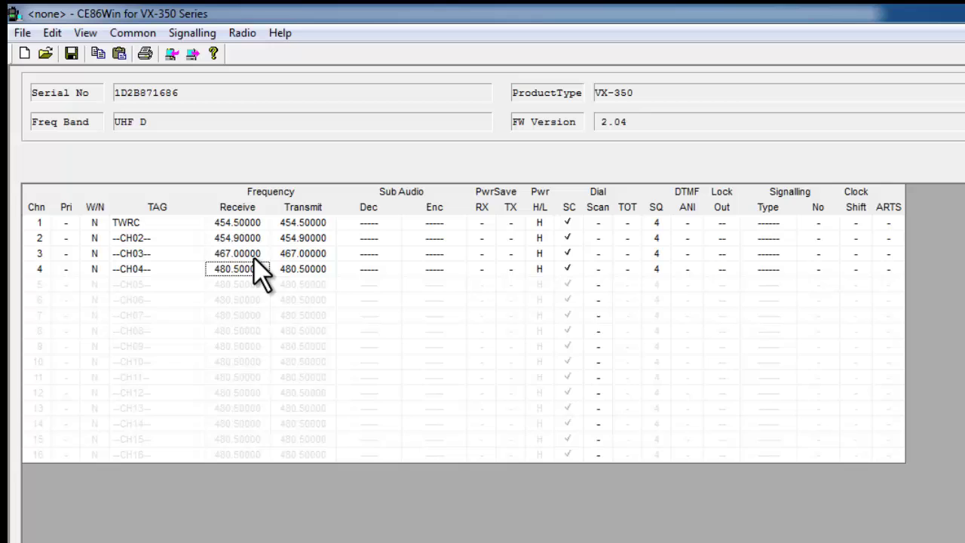
pyautogui.write('4')
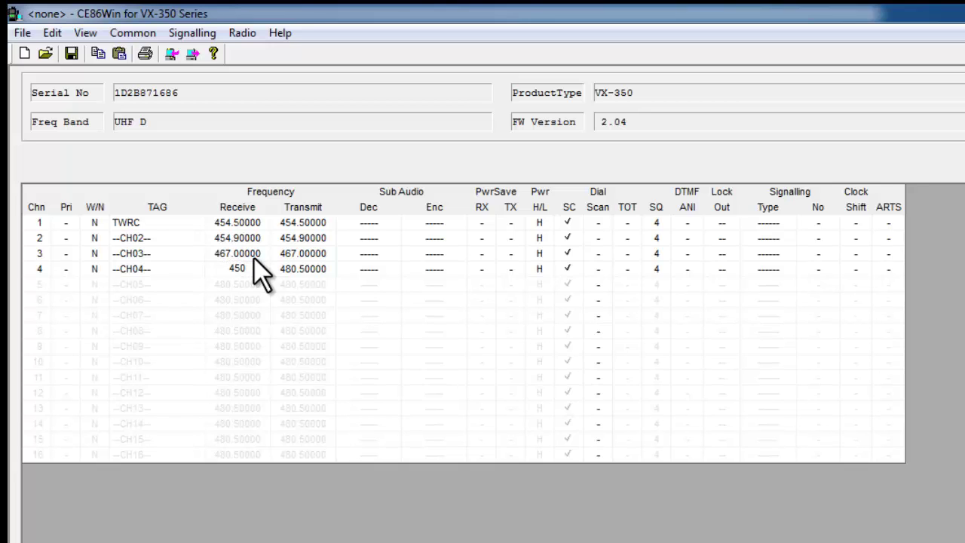
pyautogui.write('50')
pyautogui.press('Return')
pyautogui.click(359, 223)
pyautogui.write('C- 67.0')
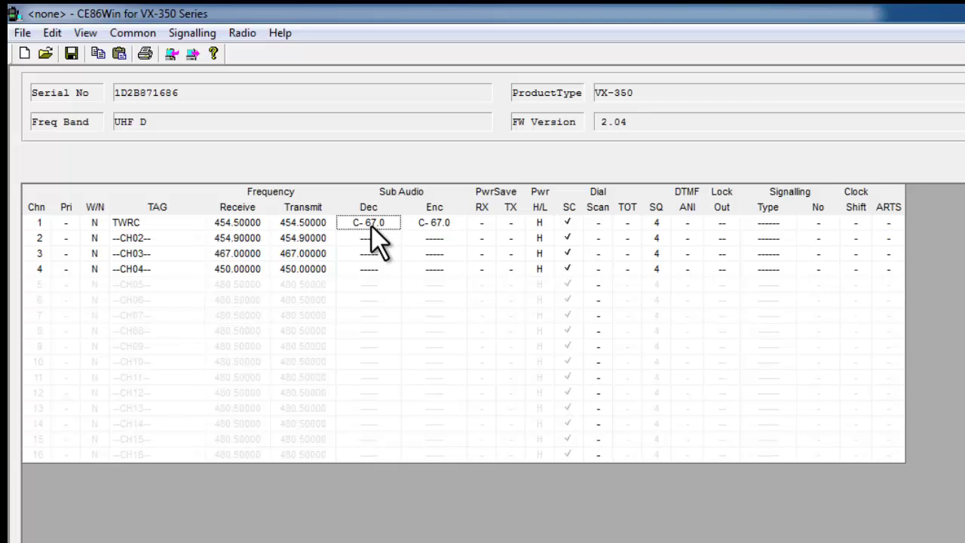
pyautogui.press('d')
pyautogui.press('Delete')
# Assign CTCSS tone 131.8 to channel 1 from the tone frequency list.
pyautogui.doubleClick(372, 226)
pyautogui.doubleClick(381, 224)
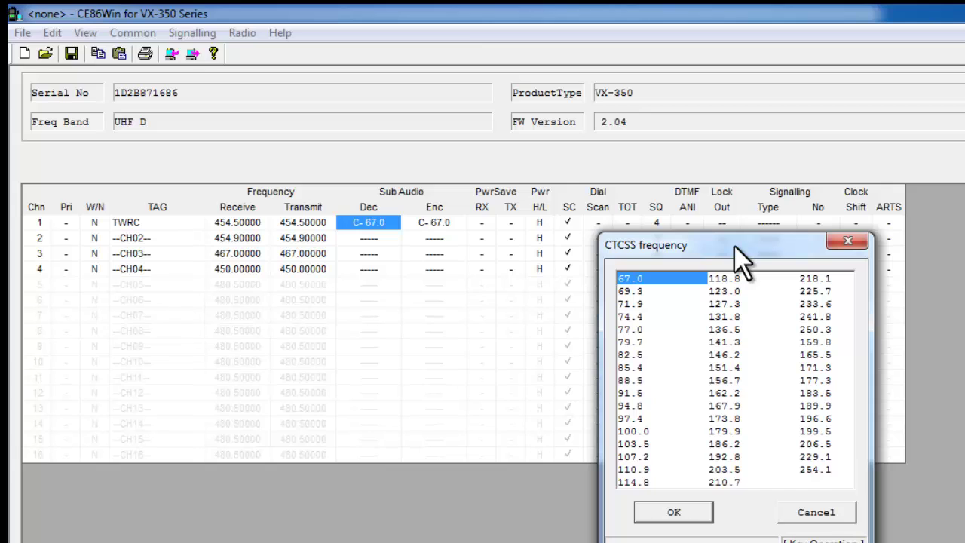
pyautogui.click(731, 317)
pyautogui.doubleClick(730, 317)
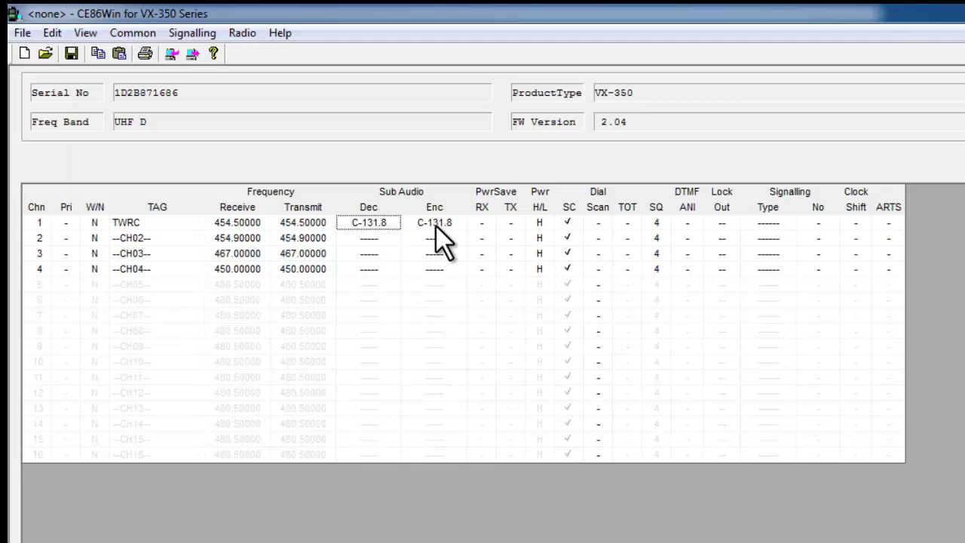
# Switch channel 2's sub audio to DCS and pick code 315 from the DCS list.
pyautogui.click(371, 237)
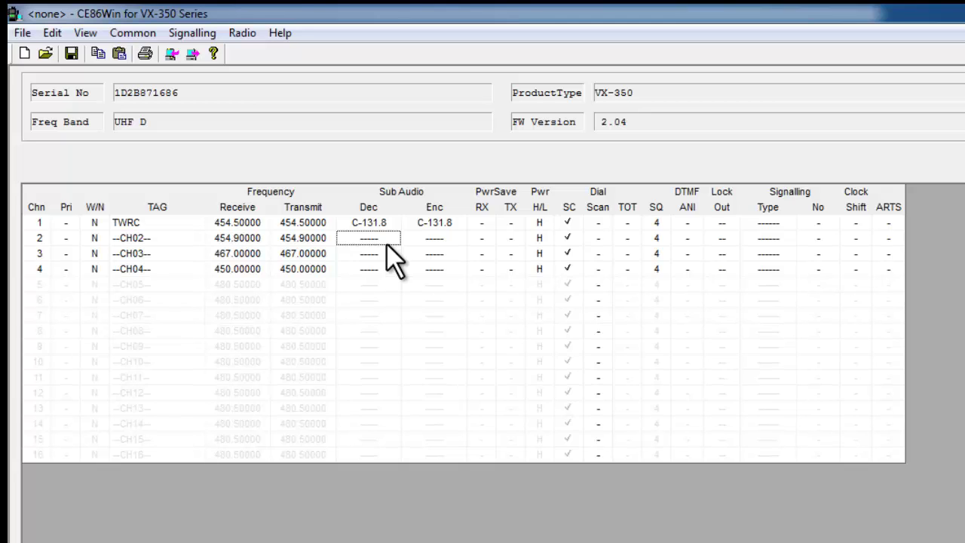
pyautogui.press('Down')
pyautogui.press('d')
pyautogui.doubleClick(380, 238)
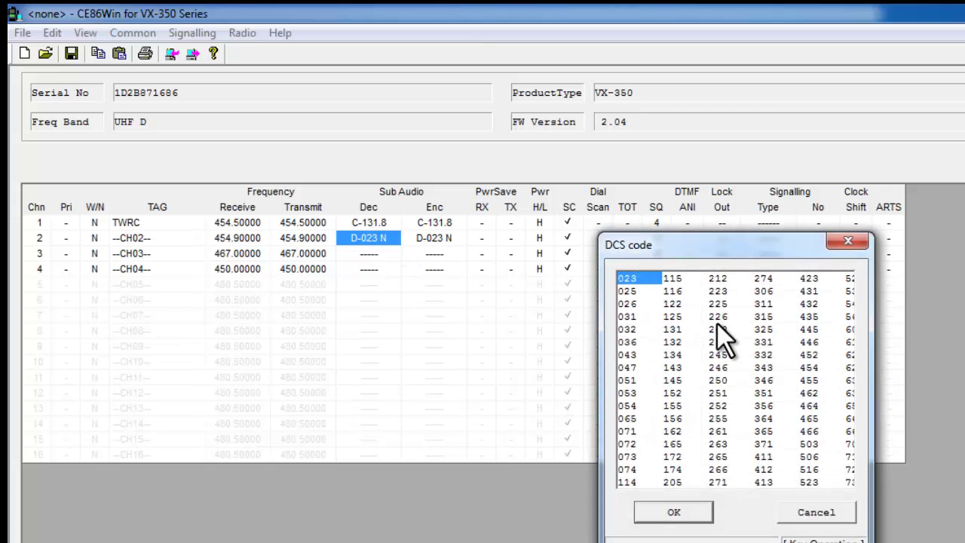
pyautogui.doubleClick(768, 317)
pyautogui.click(378, 252)
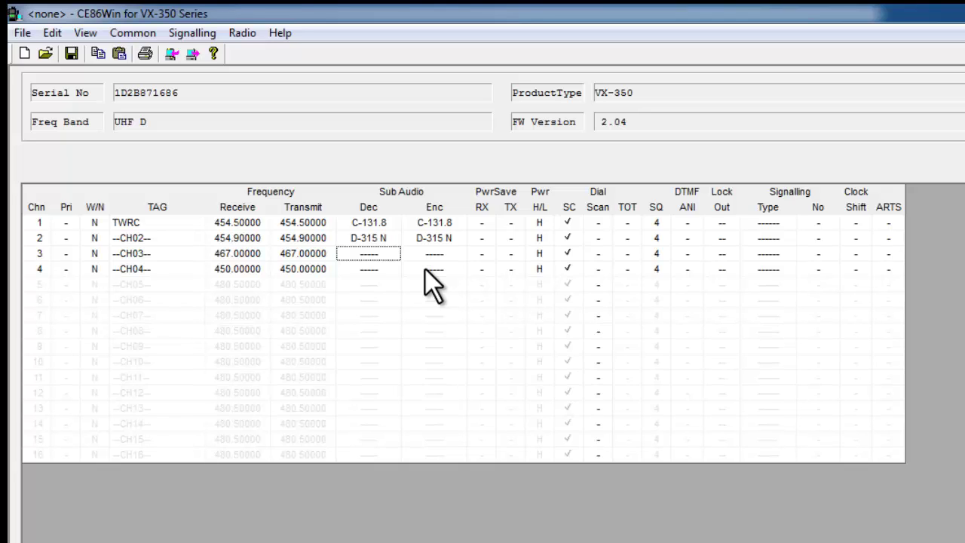
# Enter C-67 for channel 3 and D-131 for channel 4 in the Dec column.
pyautogui.write('C- 67')
pyautogui.press('Return')
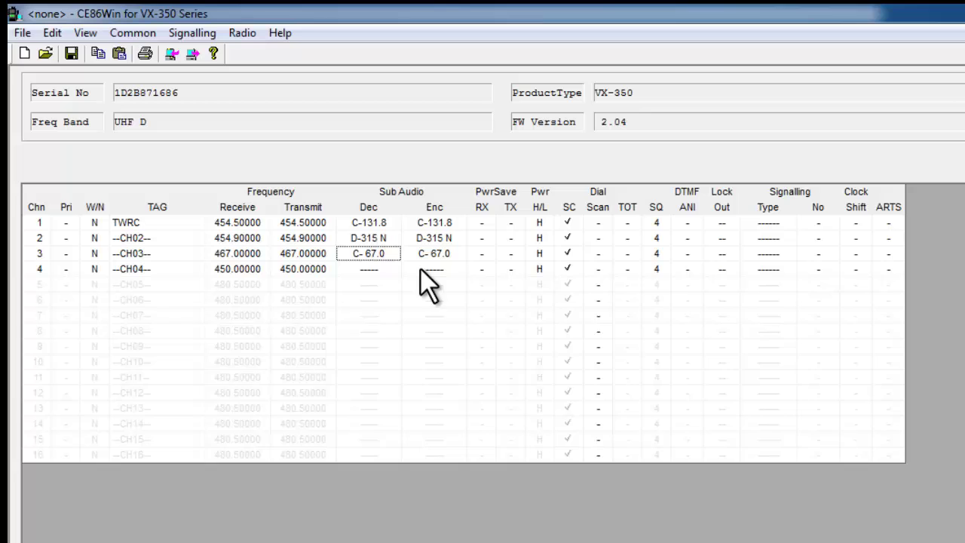
pyautogui.click(378, 265)
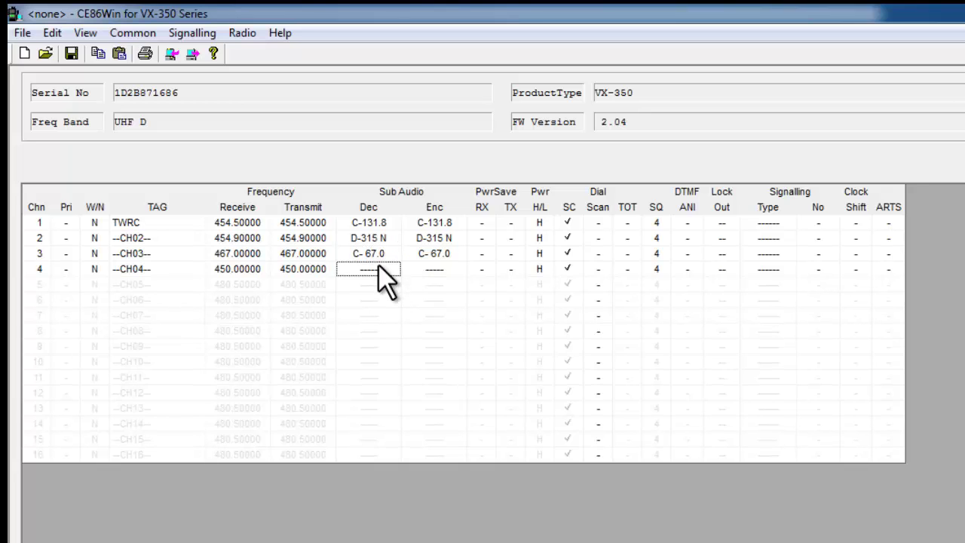
pyautogui.write('D-131')
pyautogui.press('Return')
pyautogui.click(101, 222)
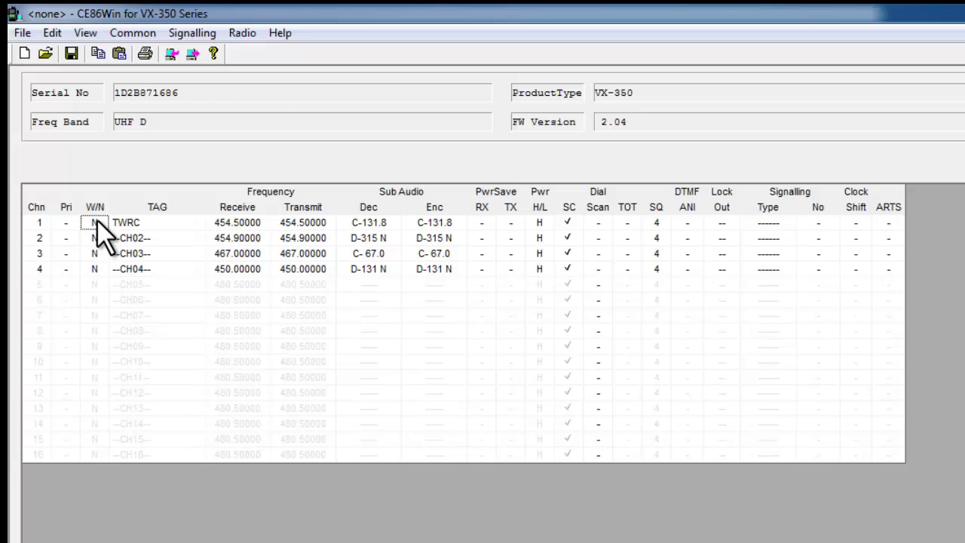
pyautogui.click(97, 220)
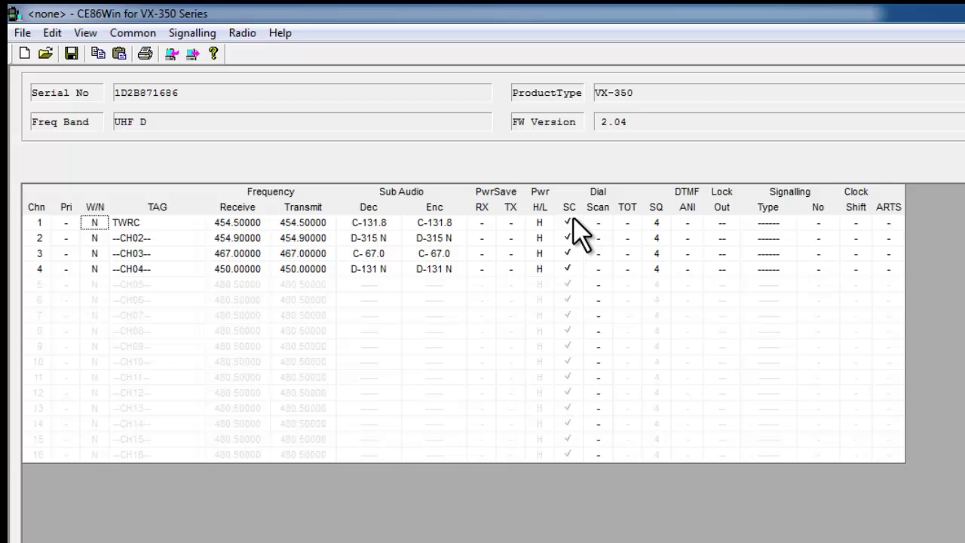
pyautogui.click(573, 220)
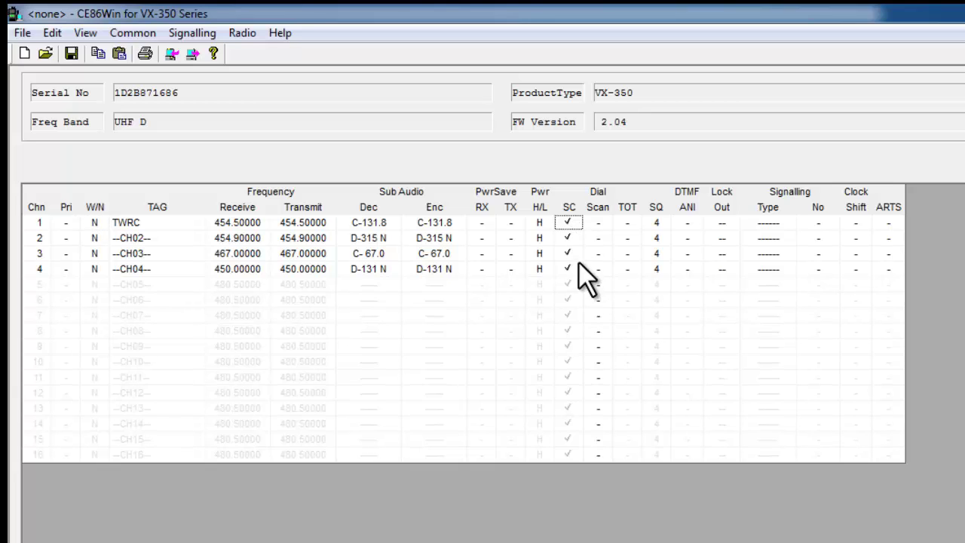
pyautogui.click(569, 268)
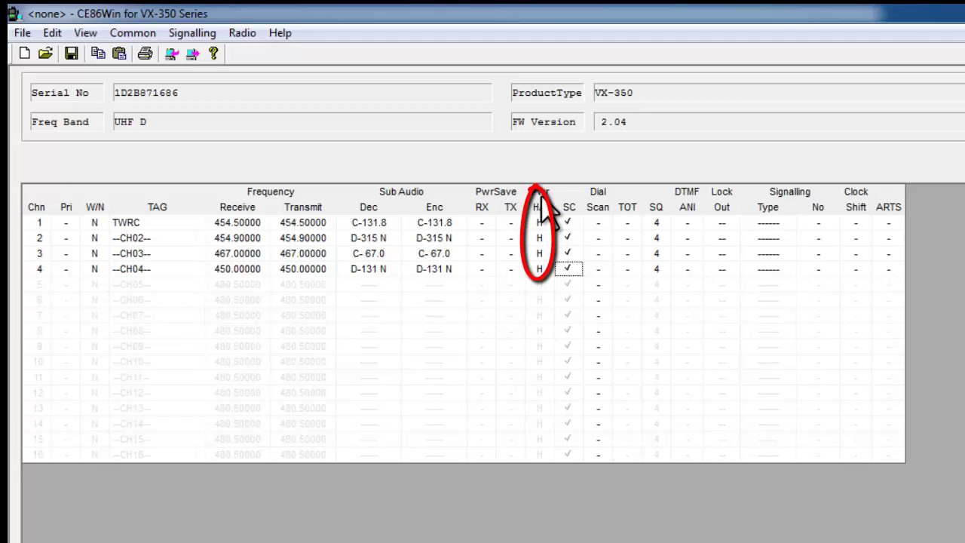
# Switch channel 1's transmit power to L, then back to H, leaving it at high.
pyautogui.click(541, 223)
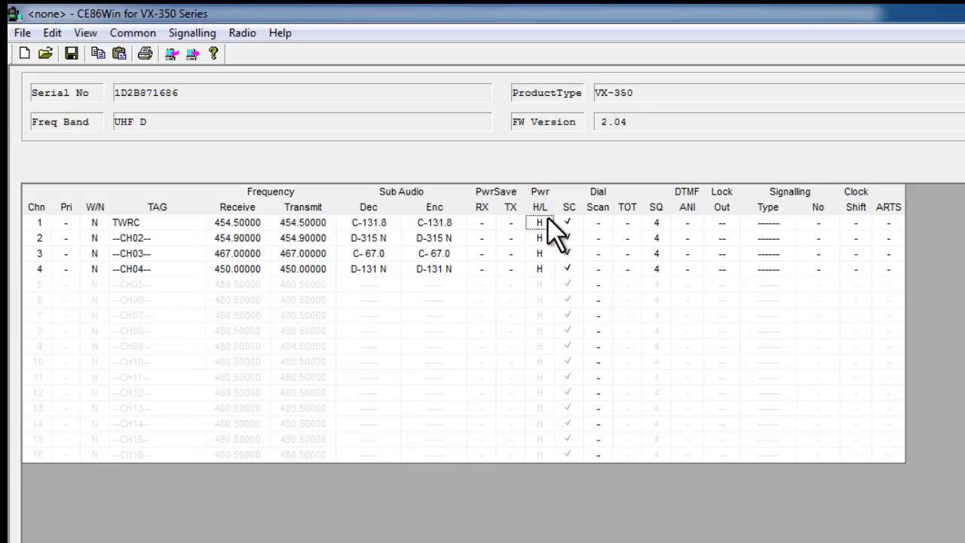
pyautogui.press('l')
pyautogui.press('h')
# Open the Key Function dialog from the Common menu.
pyautogui.click(135, 32)
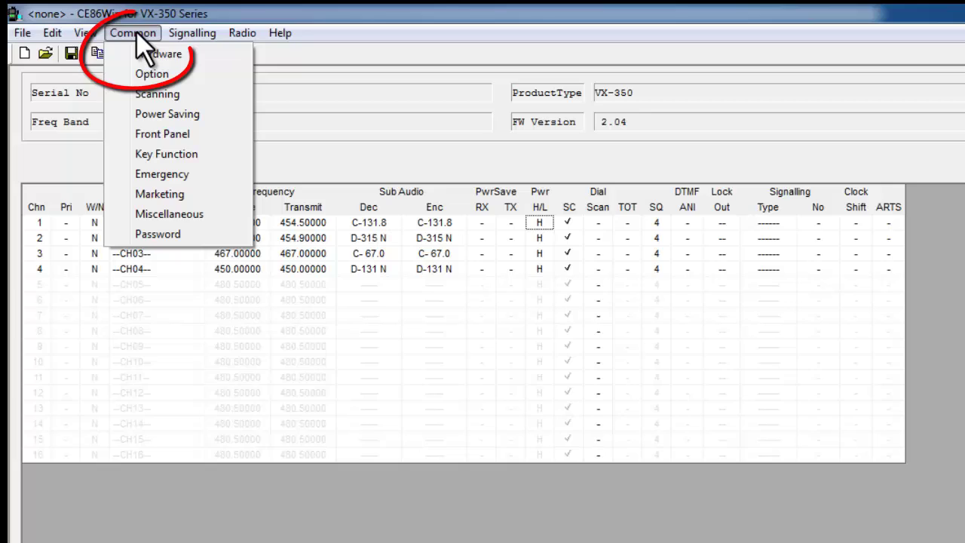
pyautogui.click(160, 153)
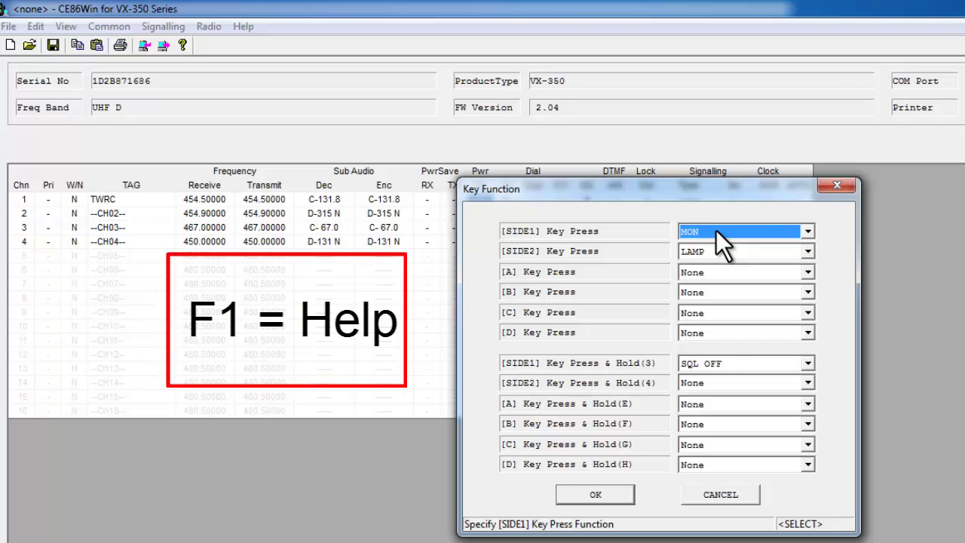
pyautogui.press('F1')
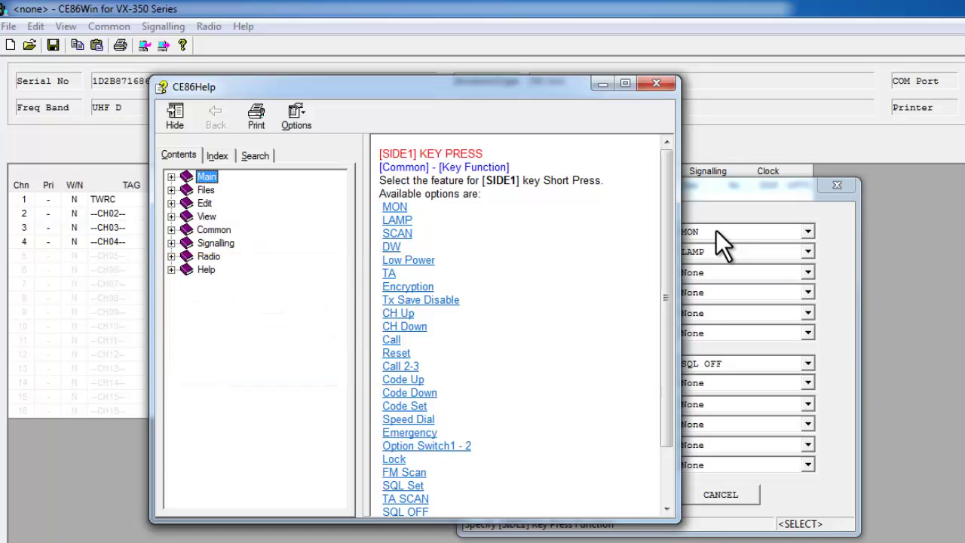
pyautogui.click(397, 215)
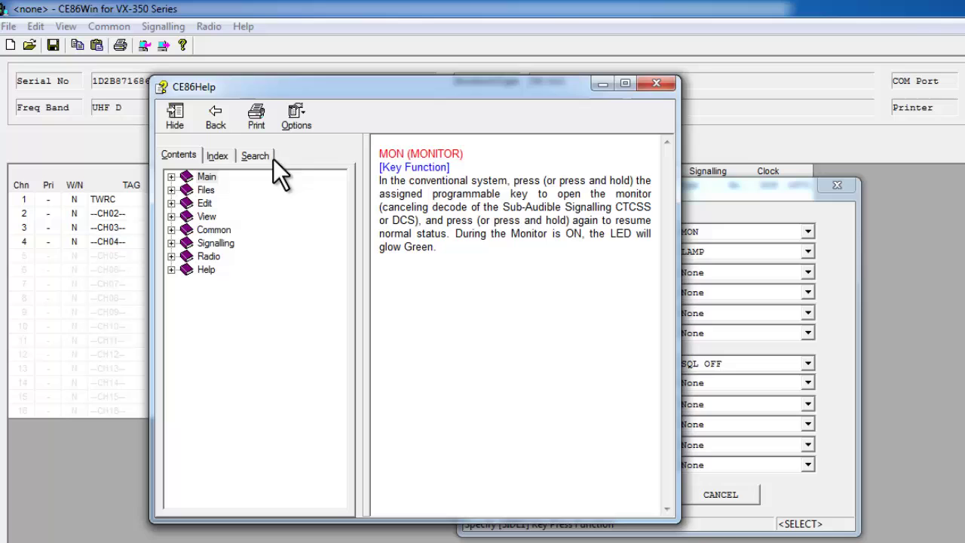
pyautogui.click(223, 114)
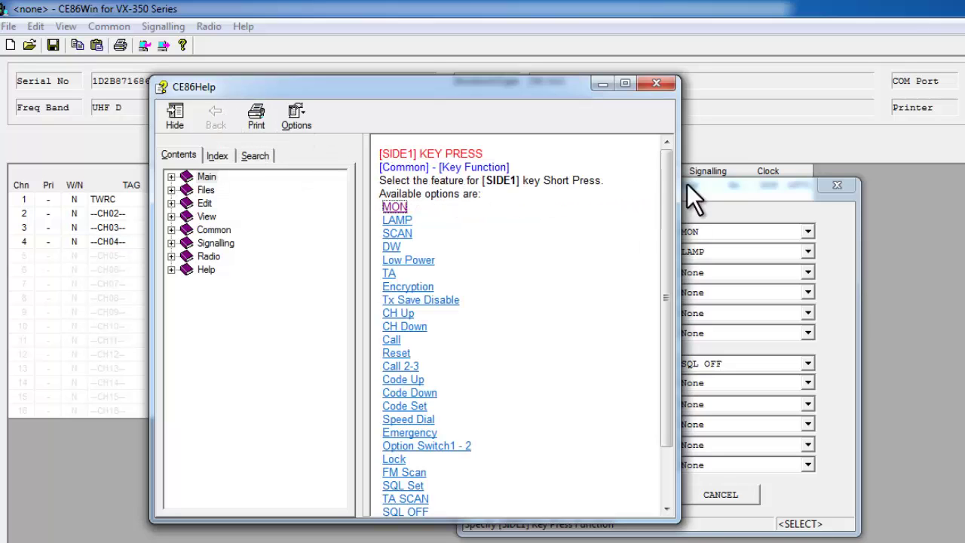
pyautogui.moveTo(666, 178); pyautogui.dragTo(667, 248)
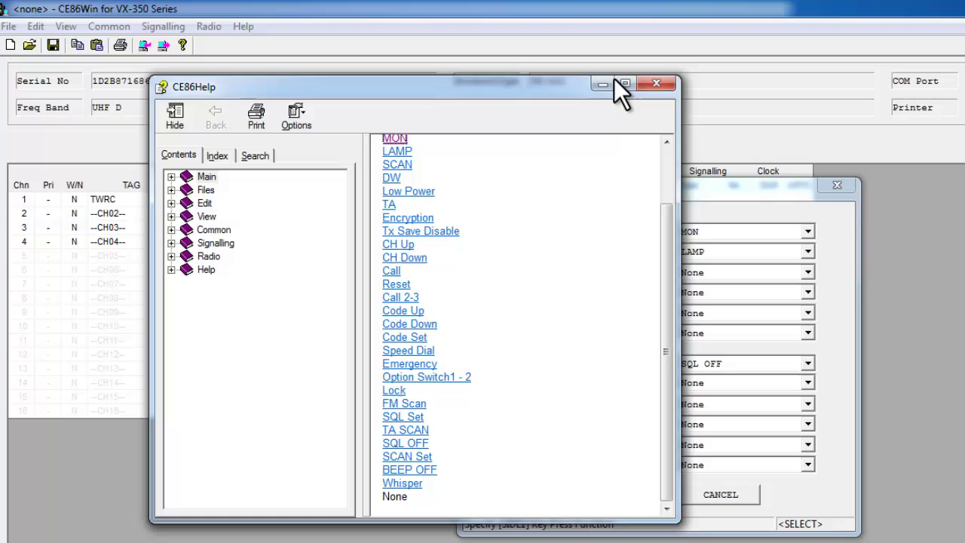
pyautogui.click(657, 83)
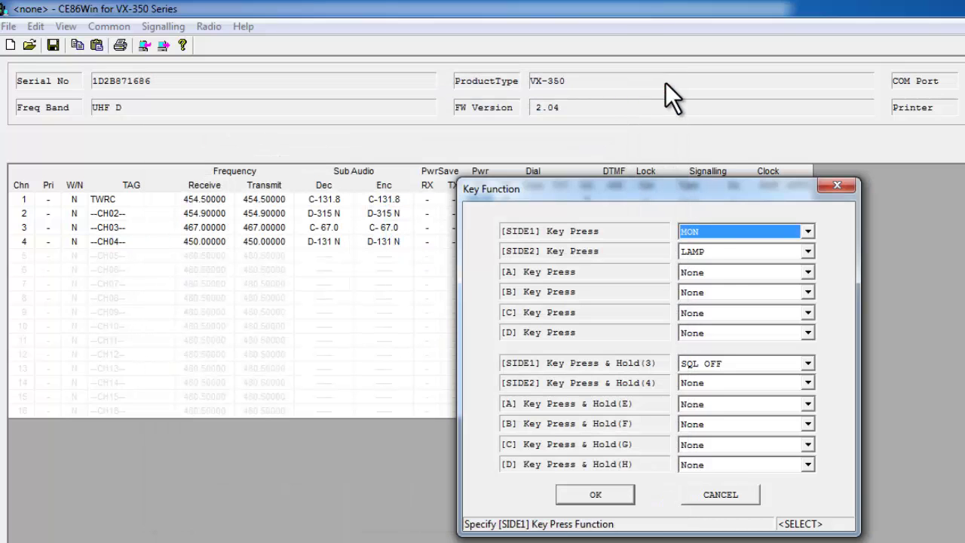
# Assign SCAN to the [A] key press and apply the Key Function settings with OK.
pyautogui.click(721, 273)
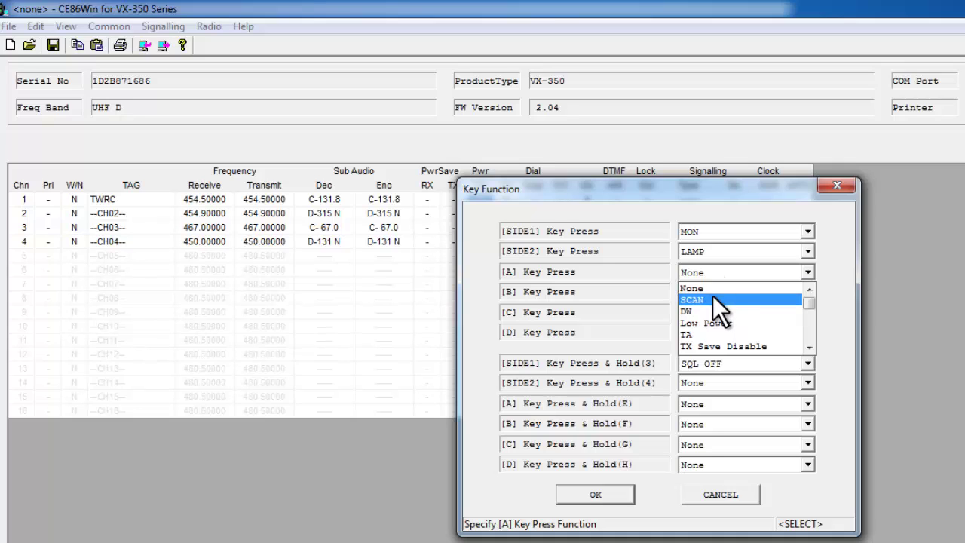
pyautogui.click(712, 298)
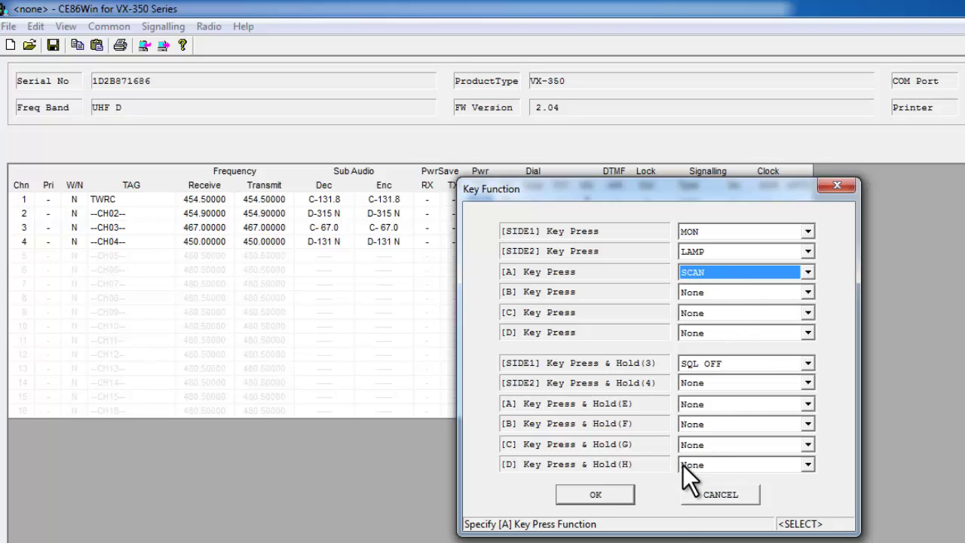
pyautogui.click(604, 498)
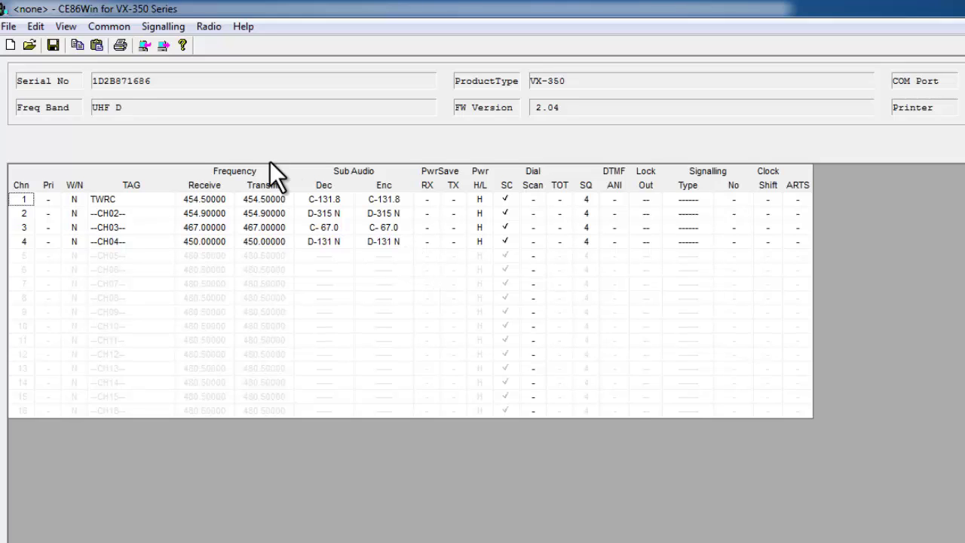
# Use Save As to store the profile in the Desktop folder under the name 'DEMO VX-354'.
pyautogui.click(10, 28)
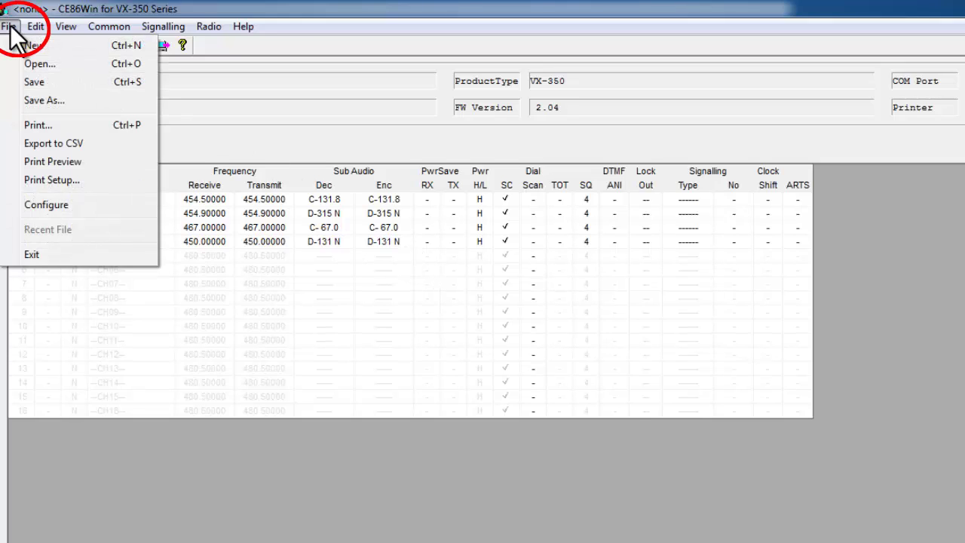
pyautogui.click(39, 101)
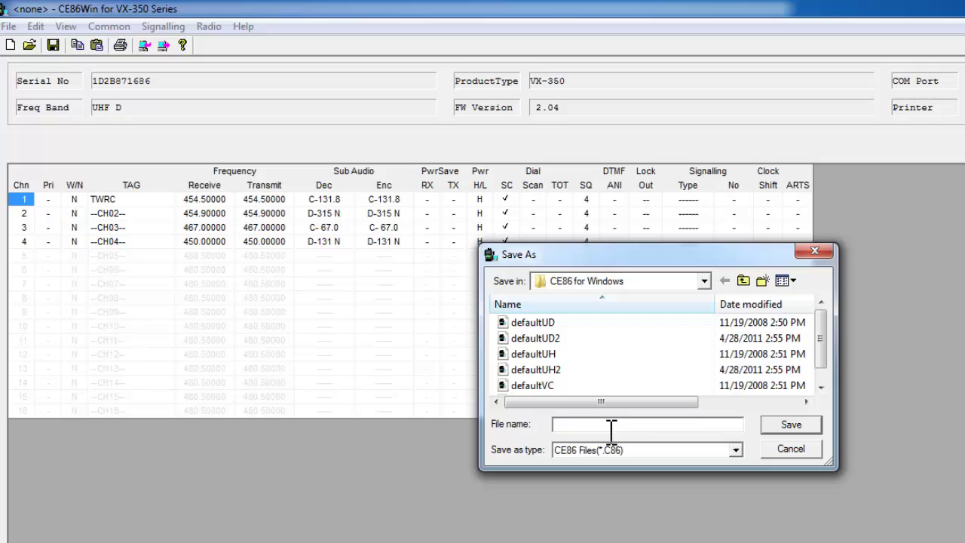
pyautogui.click(703, 281)
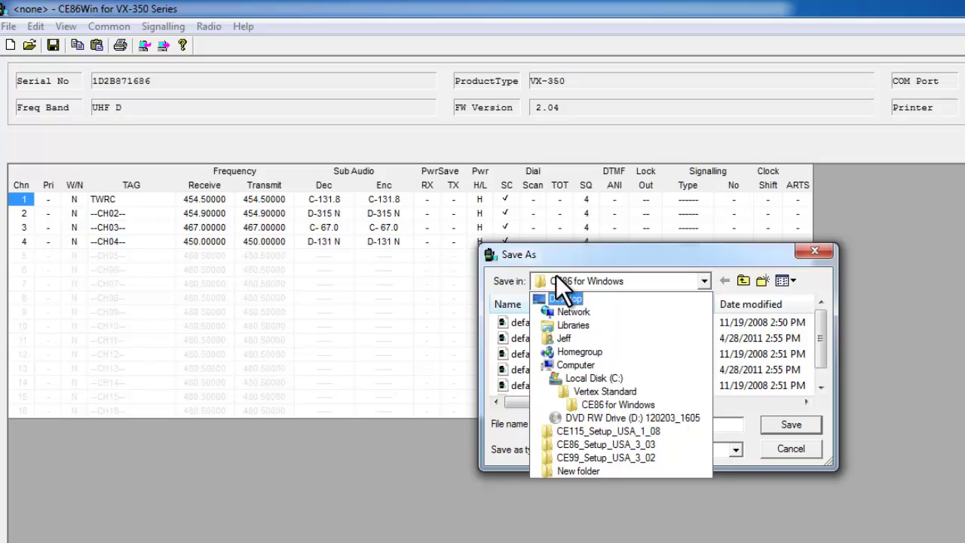
pyautogui.click(563, 299)
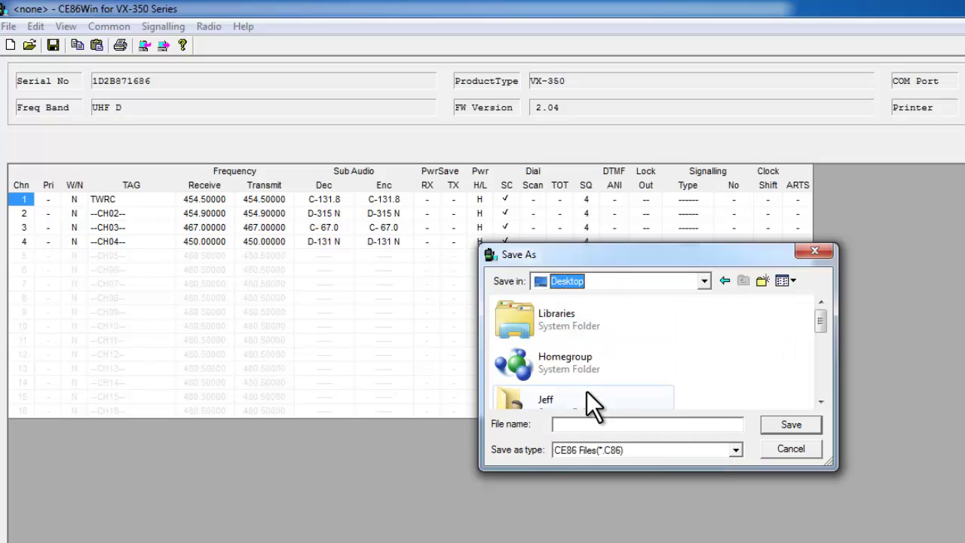
pyautogui.click(593, 427)
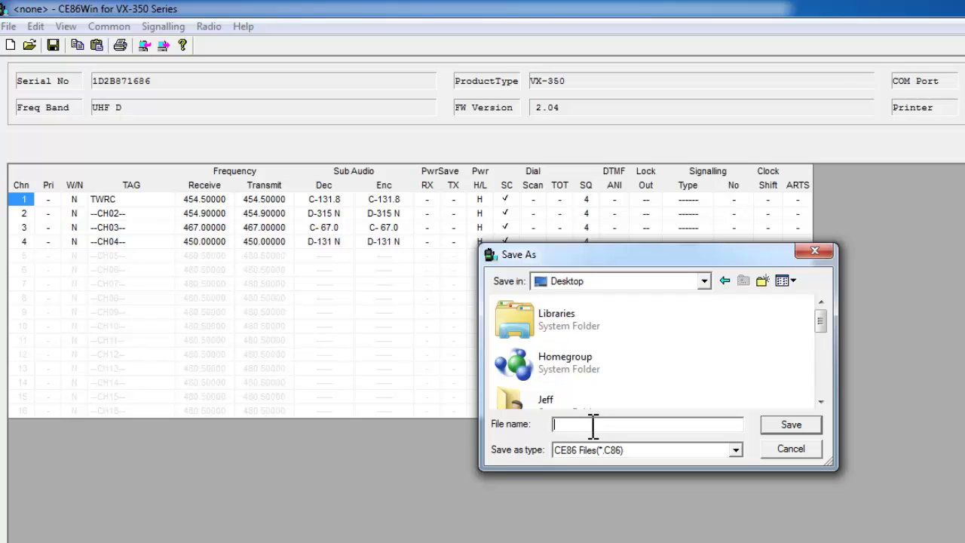
pyautogui.write('DEMO VX-354')
pyautogui.press('Return')
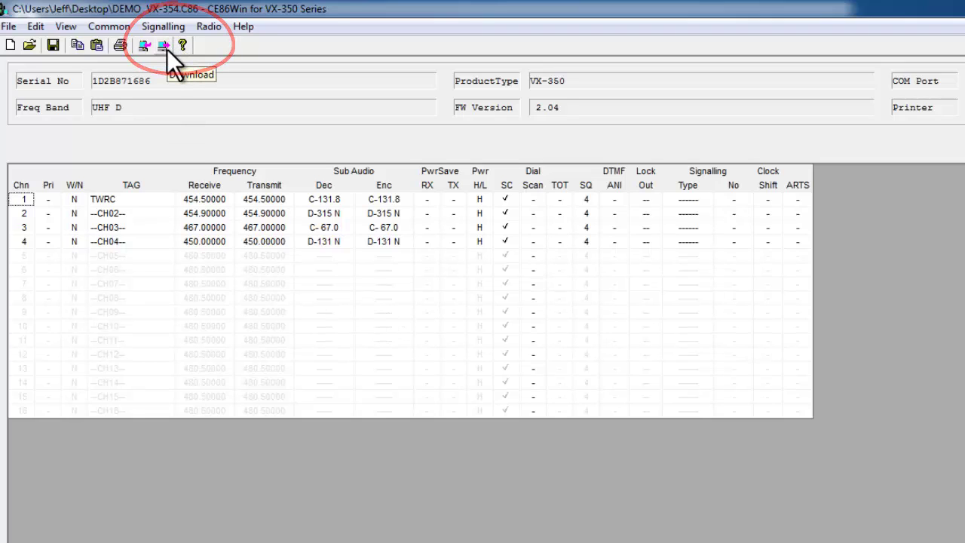
# Run Radio > Download, confirm the transfer, and acknowledge the Download Complete message.
pyautogui.click(208, 24)
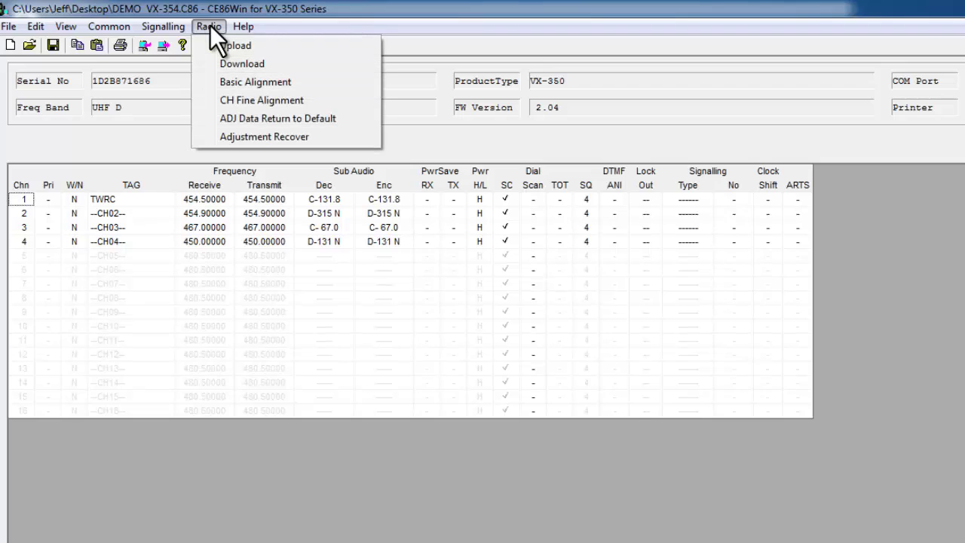
pyautogui.click(224, 63)
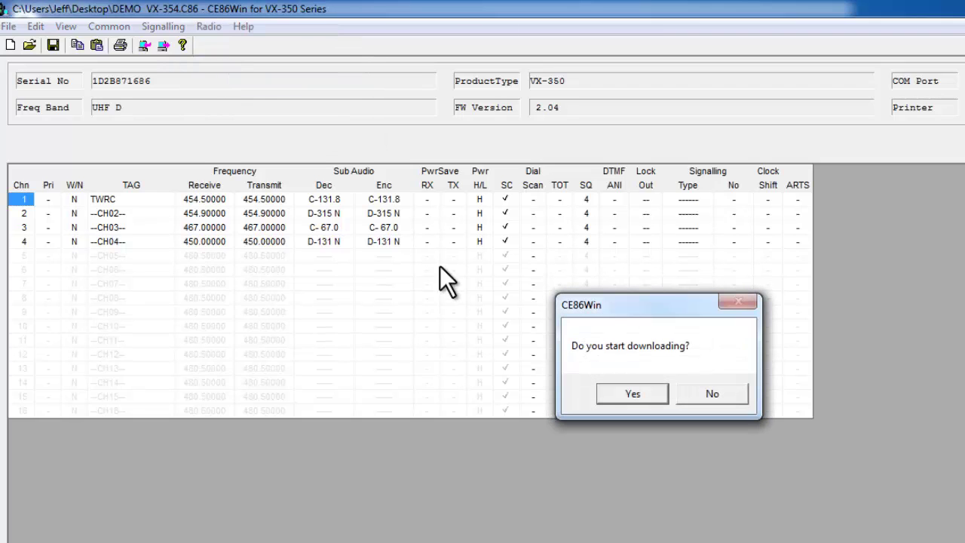
pyautogui.click(635, 394)
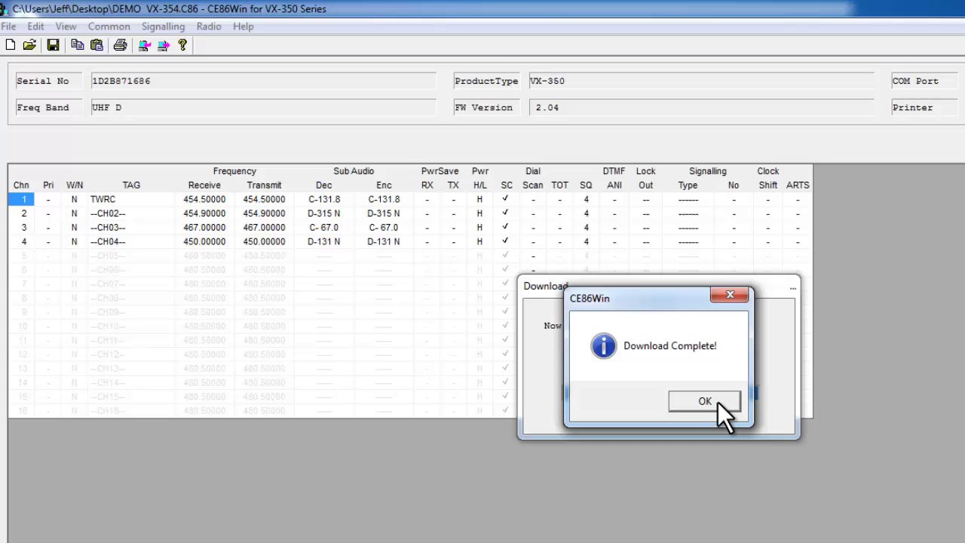
pyautogui.click(726, 403)
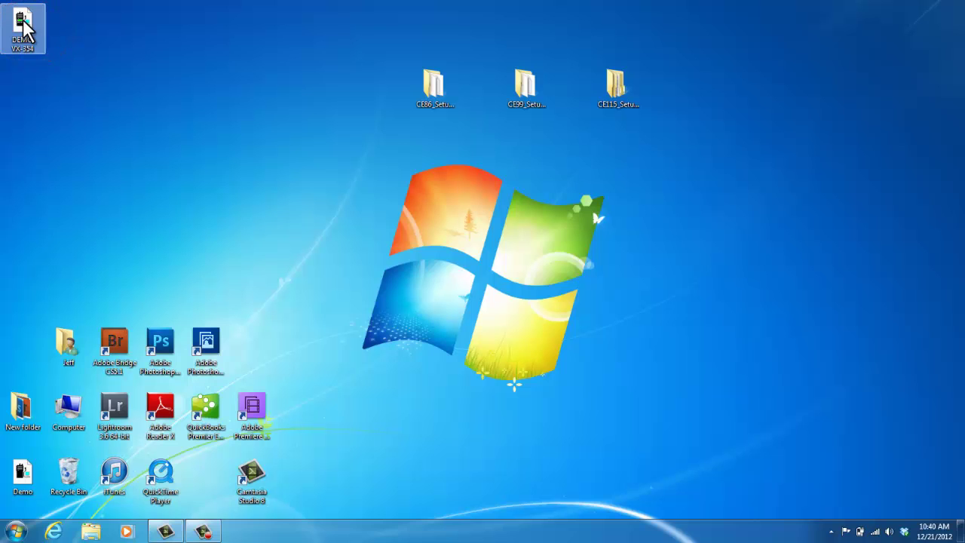
# Double-click the DEMO VX-354 desktop icon to load it back into CE86Win.
pyautogui.doubleClick(23, 24)
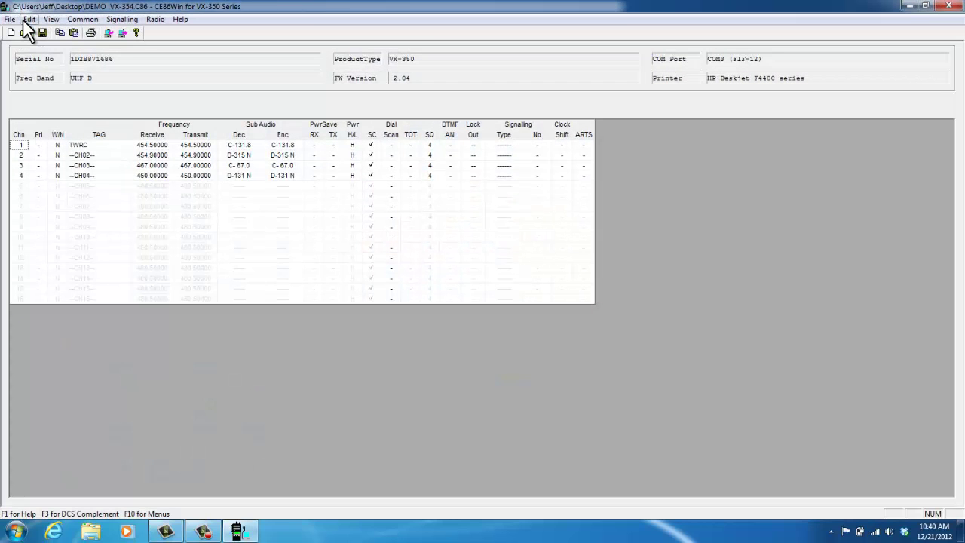